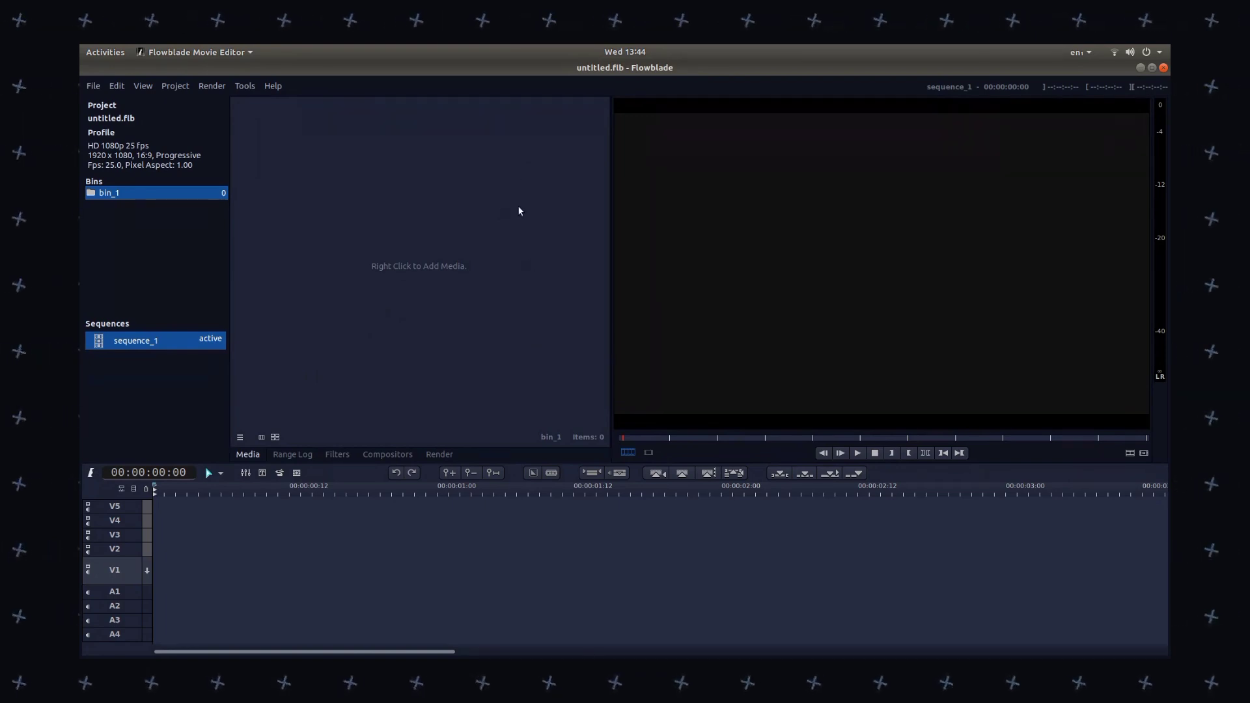
- Set the default profile to HD 1080p 25 fps in the editor preferences and accept the change
{"action": "left_click", "coordinate": [116, 86]}
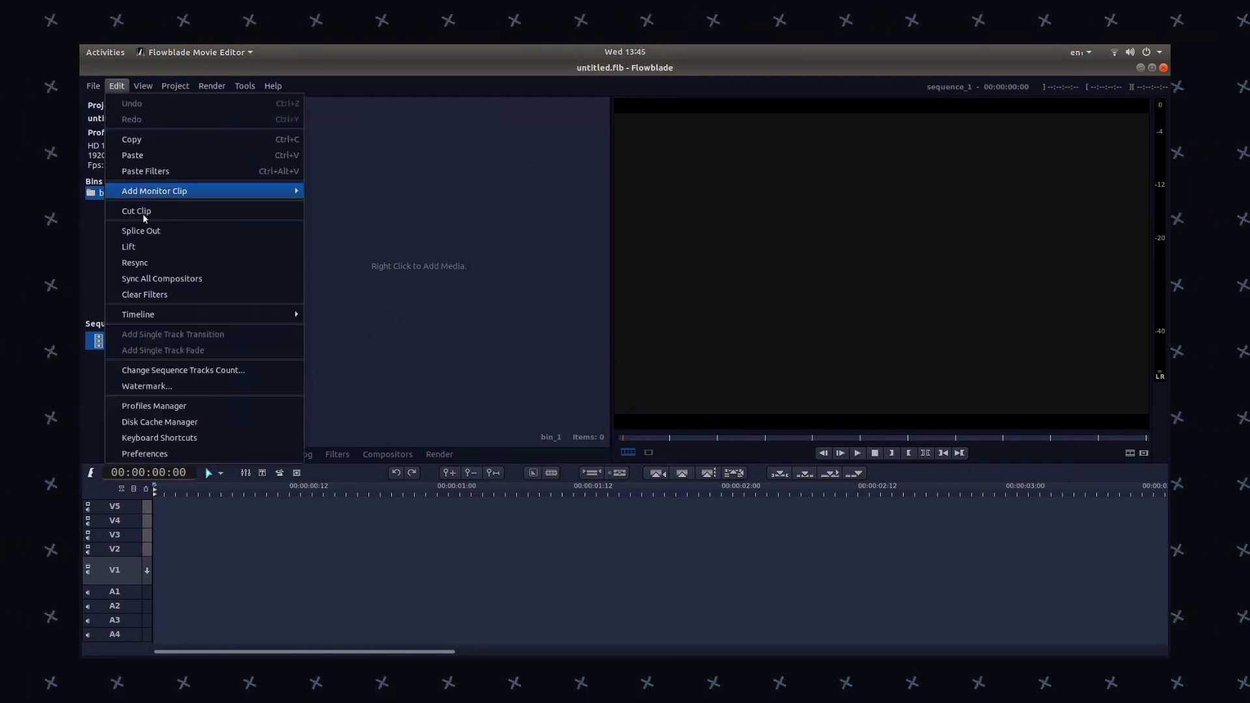
{"action": "left_click", "coordinate": [144, 452]}
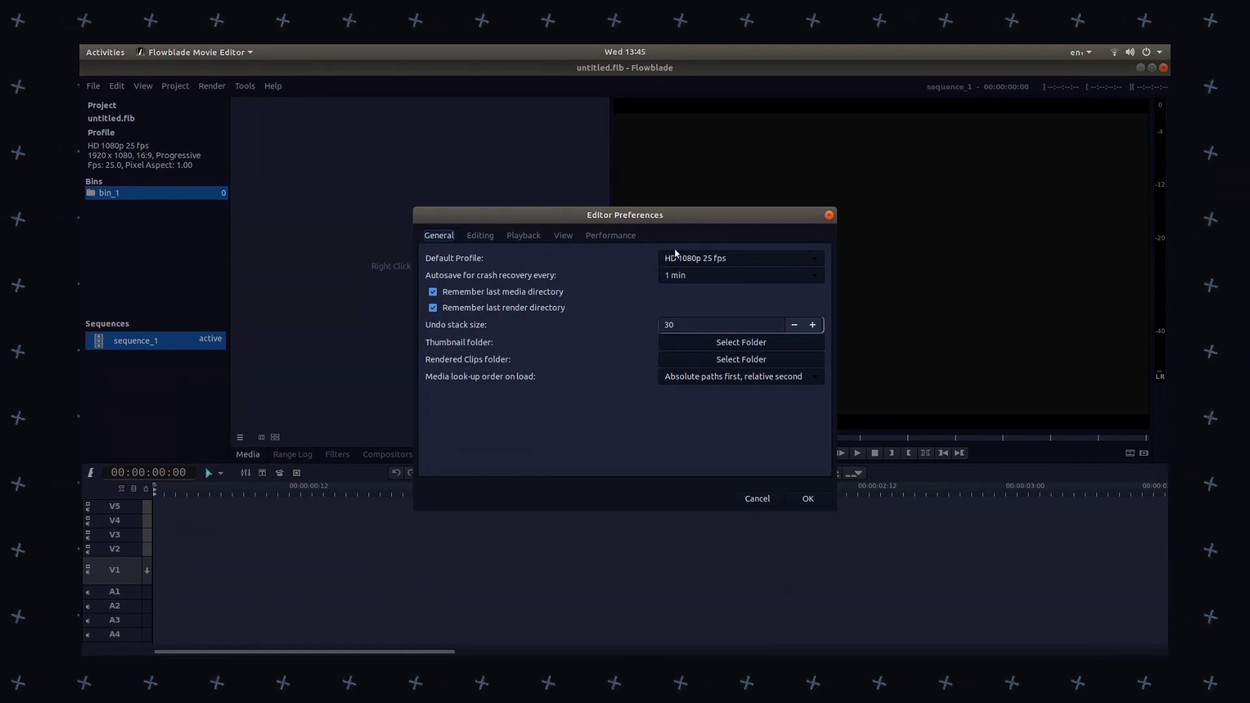
{"action": "left_click", "coordinate": [716, 260]}
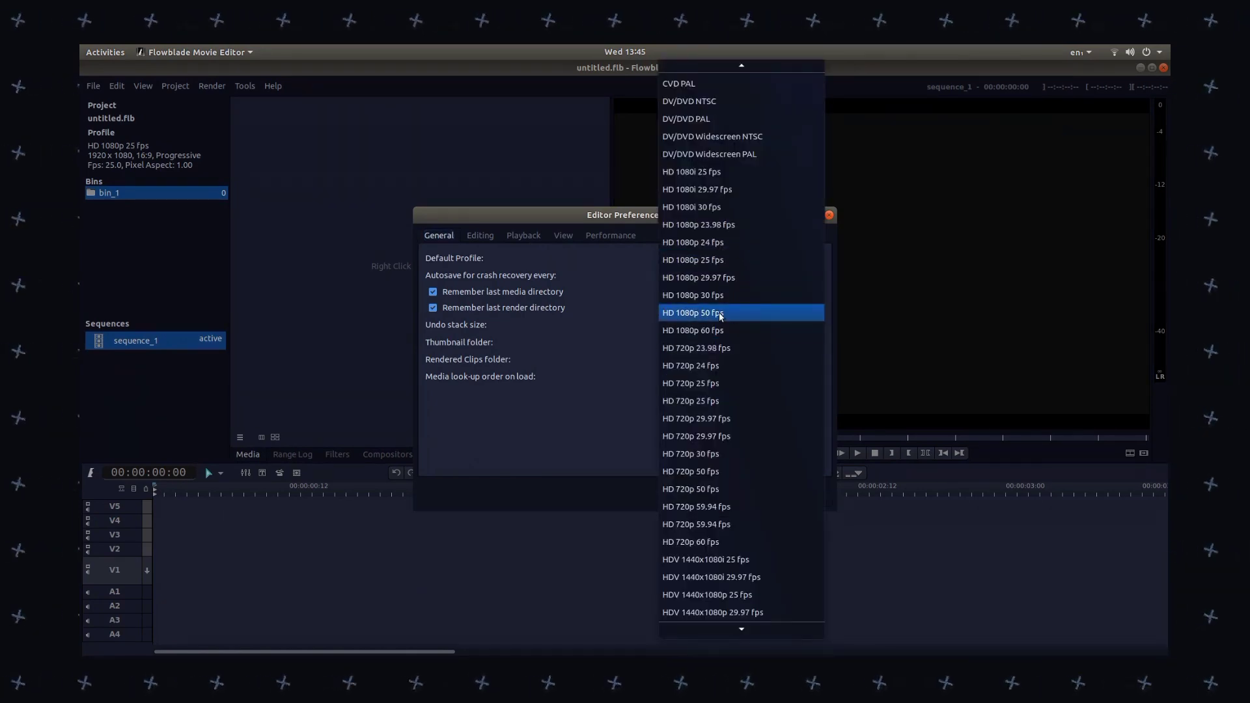
{"action": "left_click", "coordinate": [677, 261]}
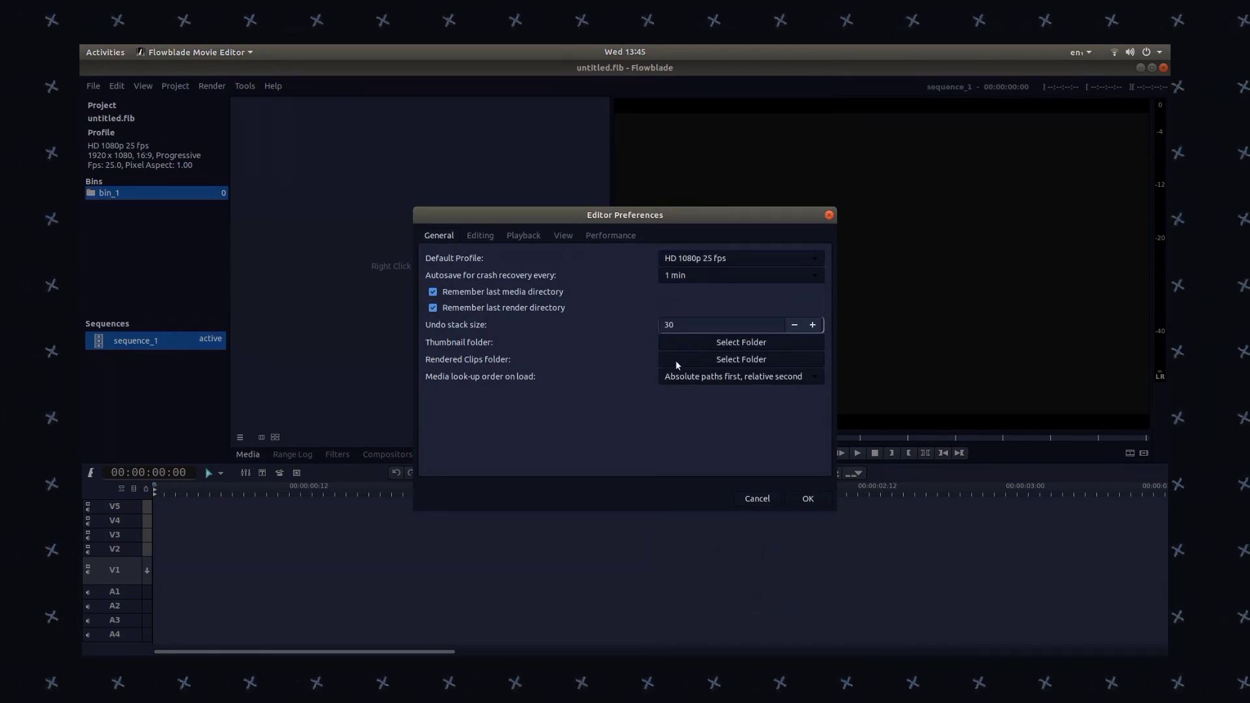
{"action": "left_click", "coordinate": [808, 499]}
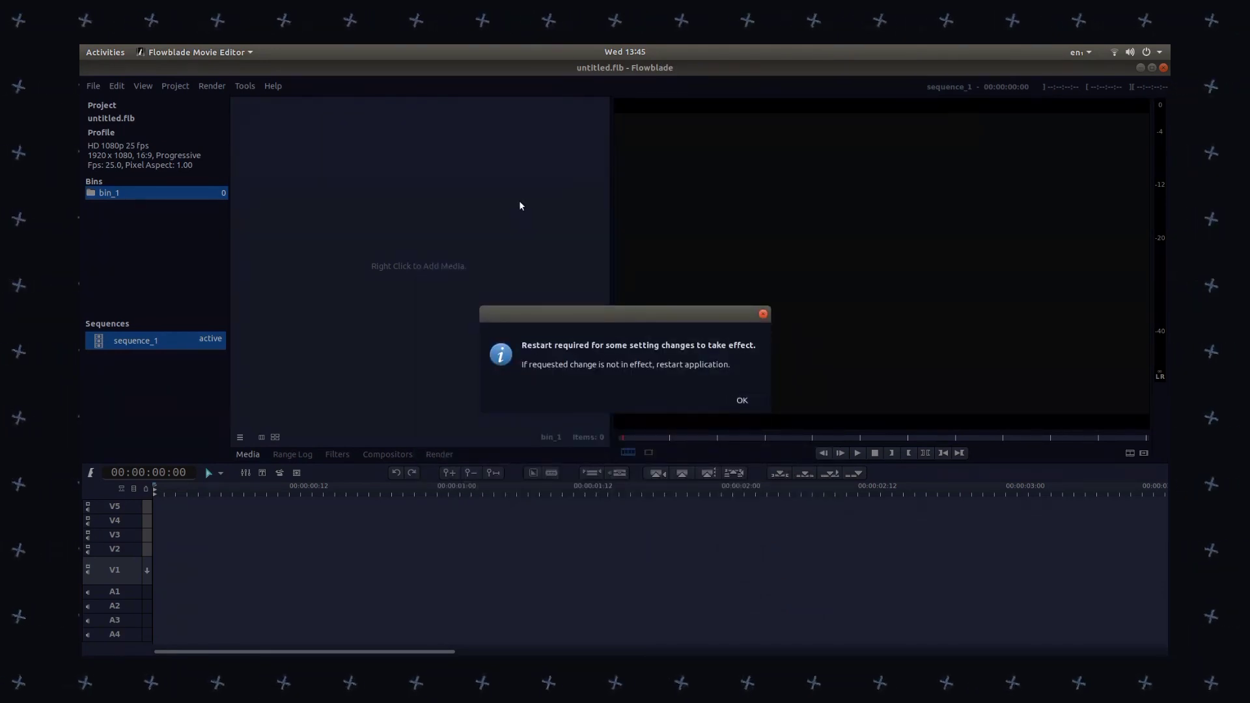
{"action": "left_click", "coordinate": [743, 401]}
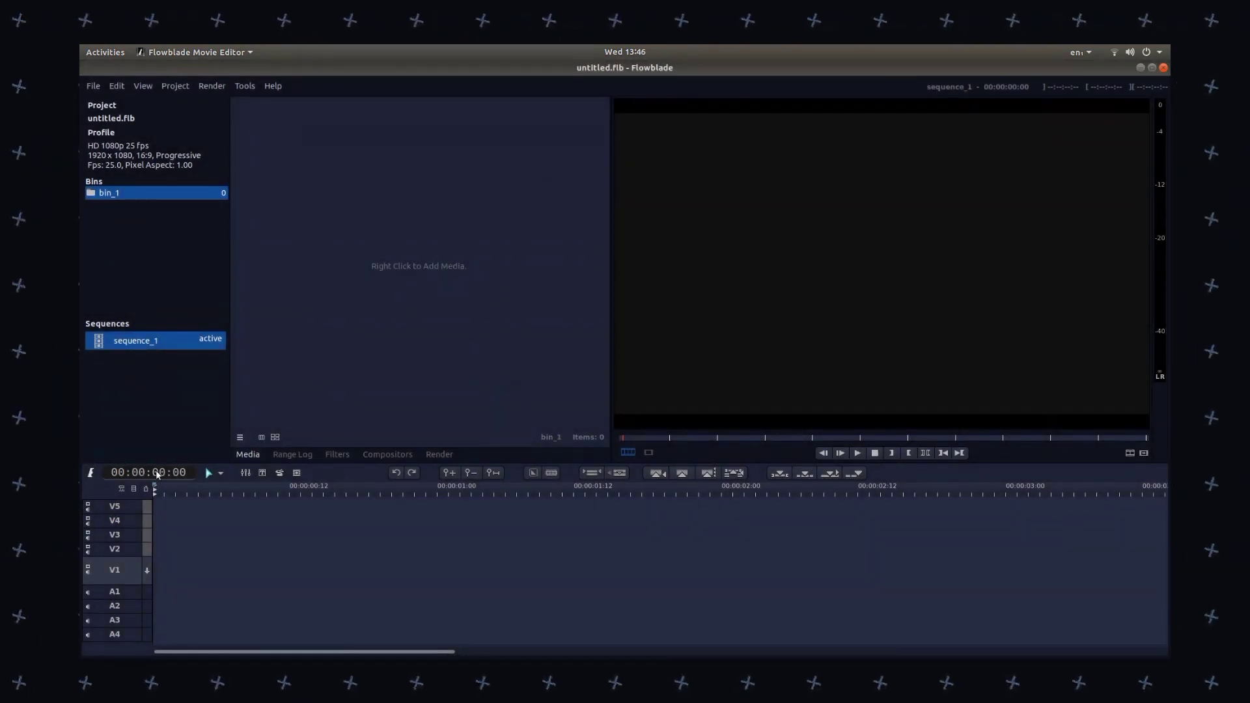
{"action": "left_click", "coordinate": [91, 464]}
{"action": "mouse_move", "coordinate": [173, 258]}
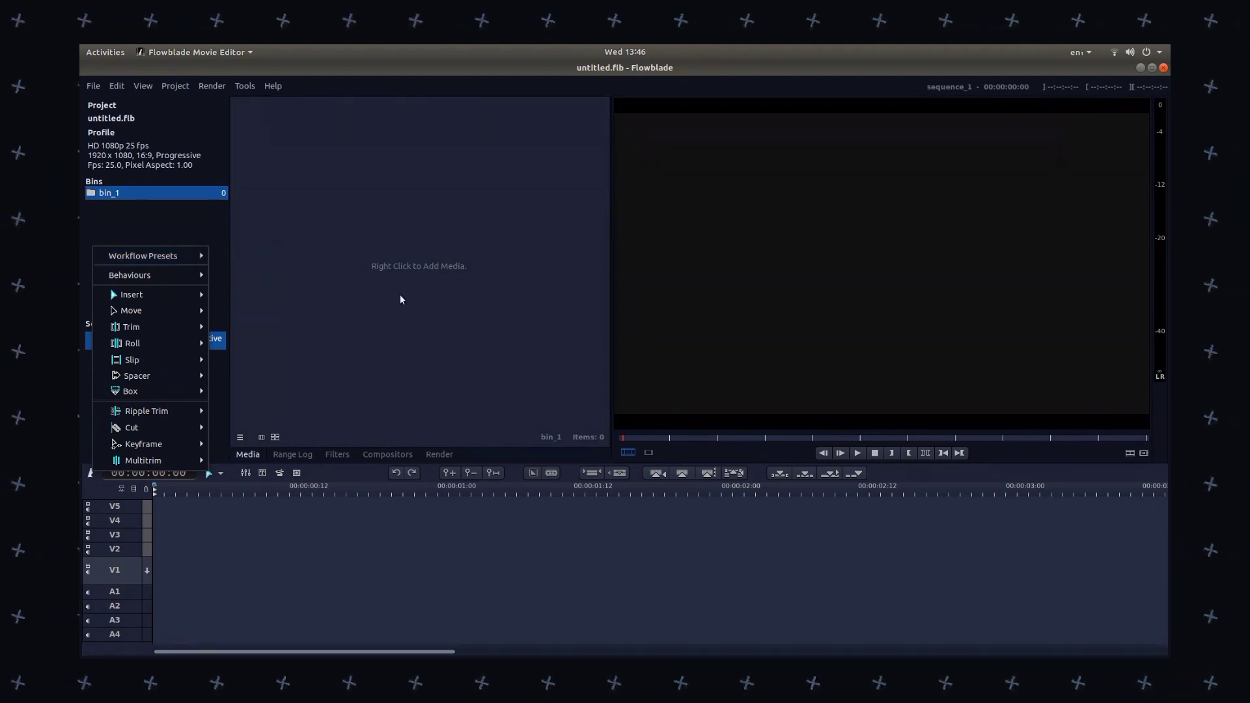
{"action": "left_click", "coordinate": [256, 273]}
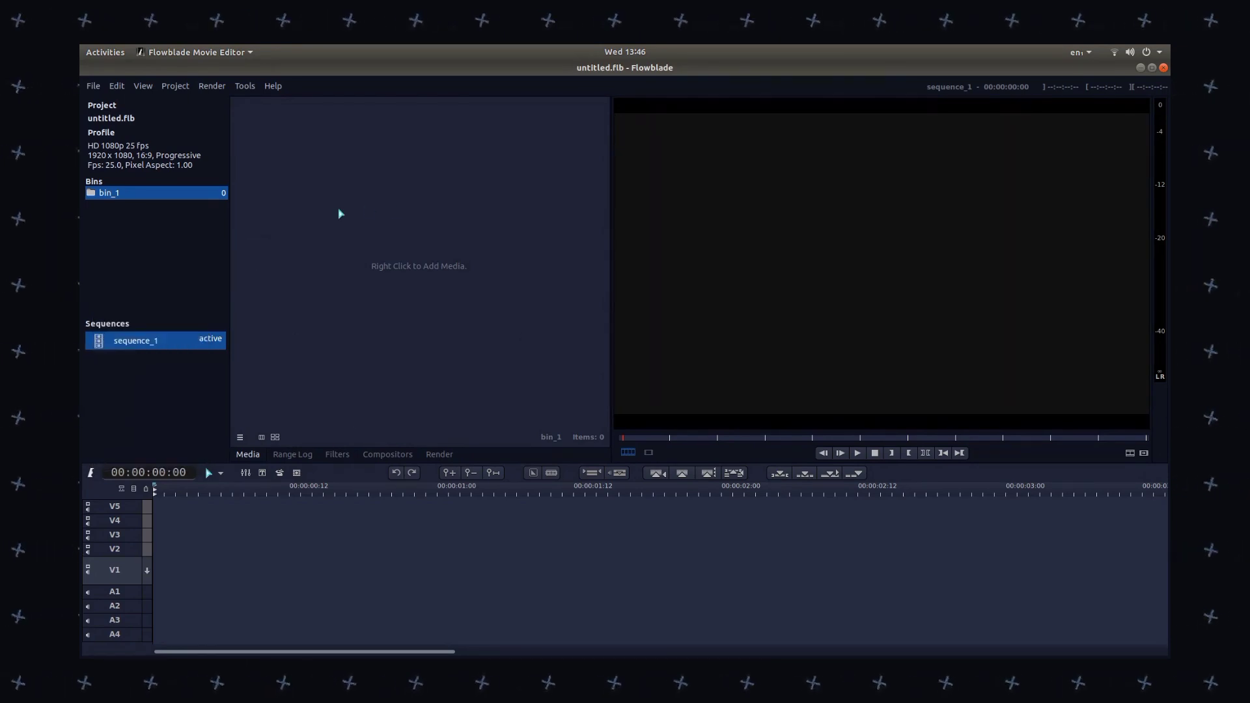
{"action": "right_click", "coordinate": [376, 204]}
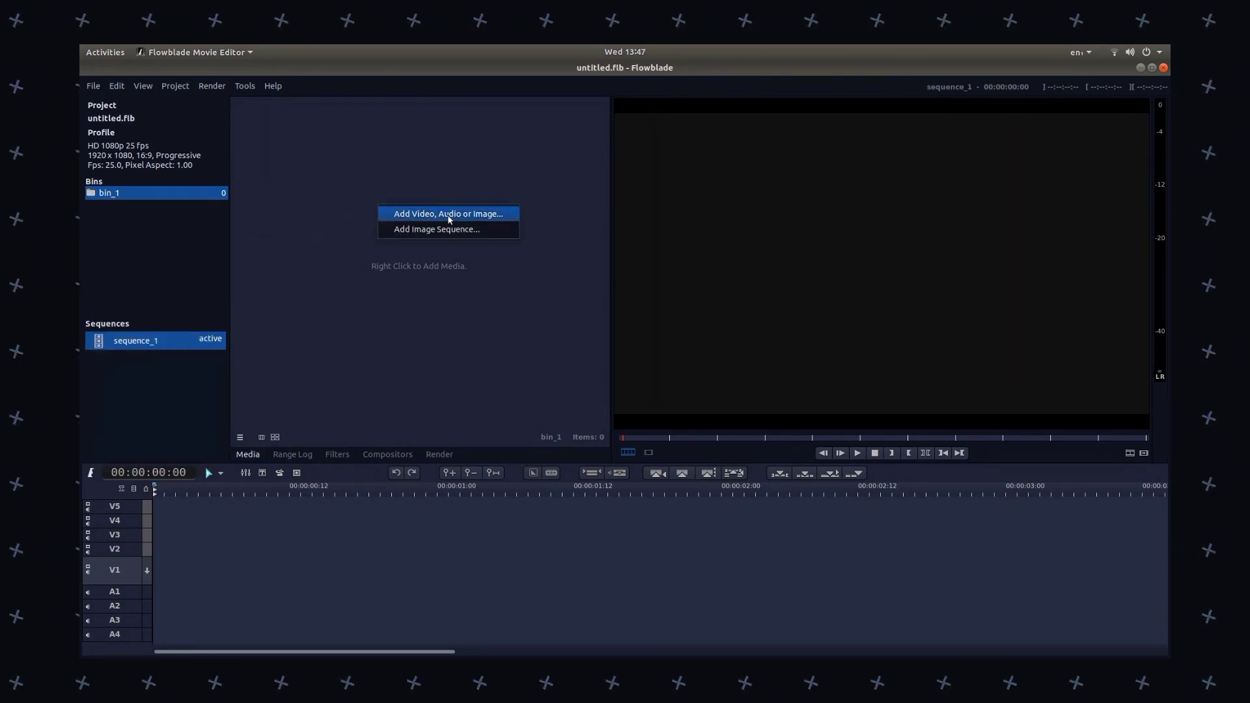
{"action": "left_click", "coordinate": [470, 217]}
{"action": "double_click", "coordinate": [562, 313]}
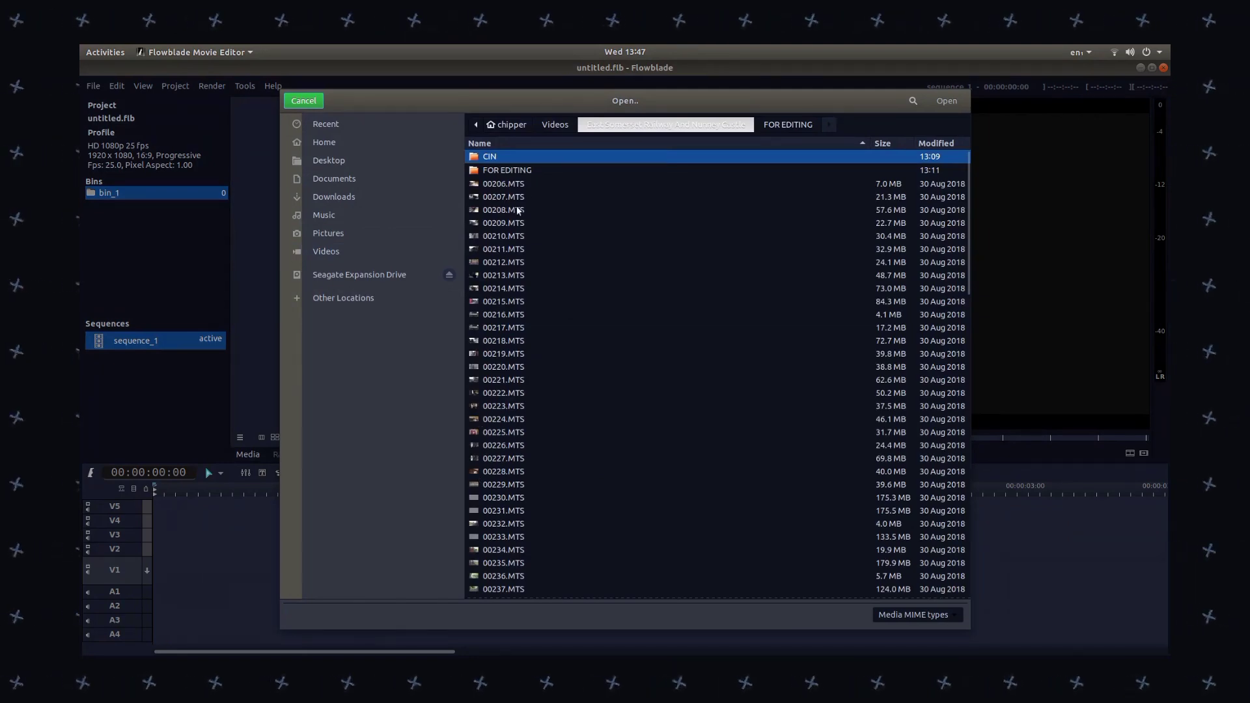
{"action": "scroll", "coordinate": [752, 334], "scroll_direction": "down", "scroll_amount": 18}
{"action": "scroll", "coordinate": [556, 376], "scroll_direction": "up", "scroll_amount": 18}
{"action": "left_click", "coordinate": [498, 212]}
{"action": "left_click", "coordinate": [500, 222], "text": "ctrl"}
{"action": "left_click", "coordinate": [515, 262], "text": "ctrl"}
{"action": "left_click", "coordinate": [528, 301], "text": "ctrl"}
{"action": "left_click", "coordinate": [540, 353], "text": "ctrl"}
{"action": "left_click", "coordinate": [550, 406], "text": "ctrl"}
{"action": "left_click", "coordinate": [303, 101]}
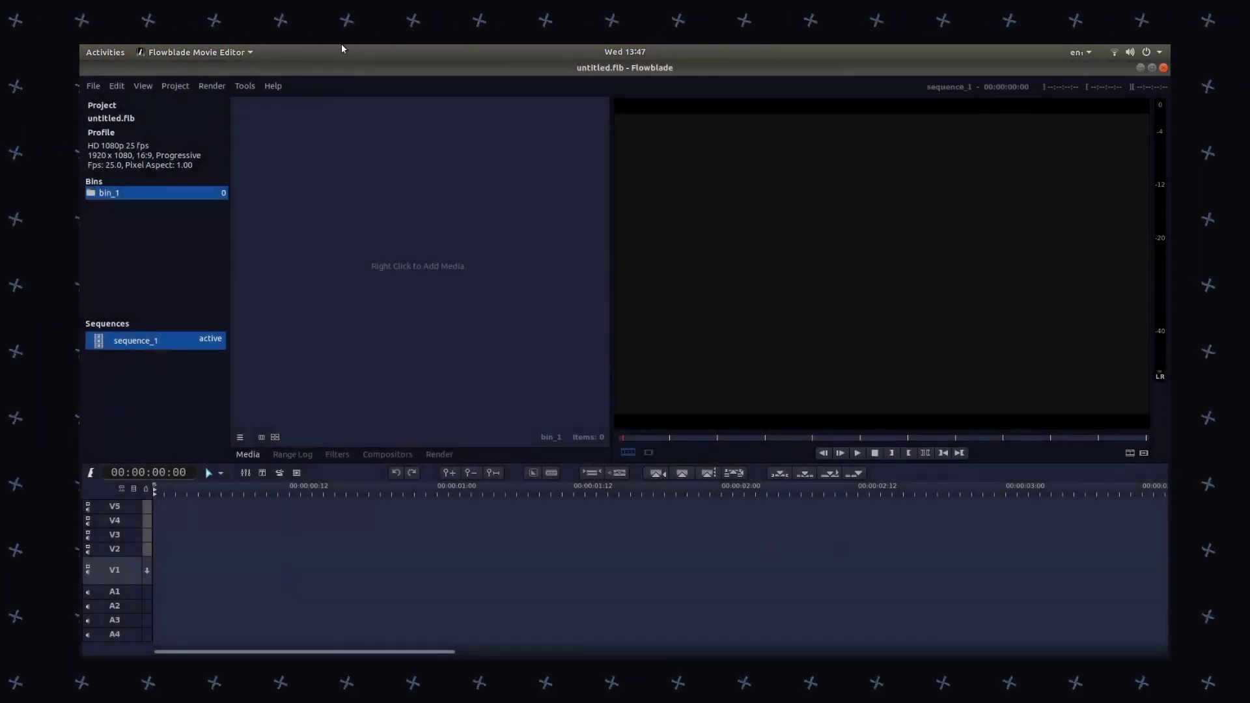
- Using the file manager, bring the clips 00257.MTS, 00262.MTS and 00263.MTS from the FOR EDITING folder into bin_1
{"action": "left_click", "coordinate": [96, 83]}
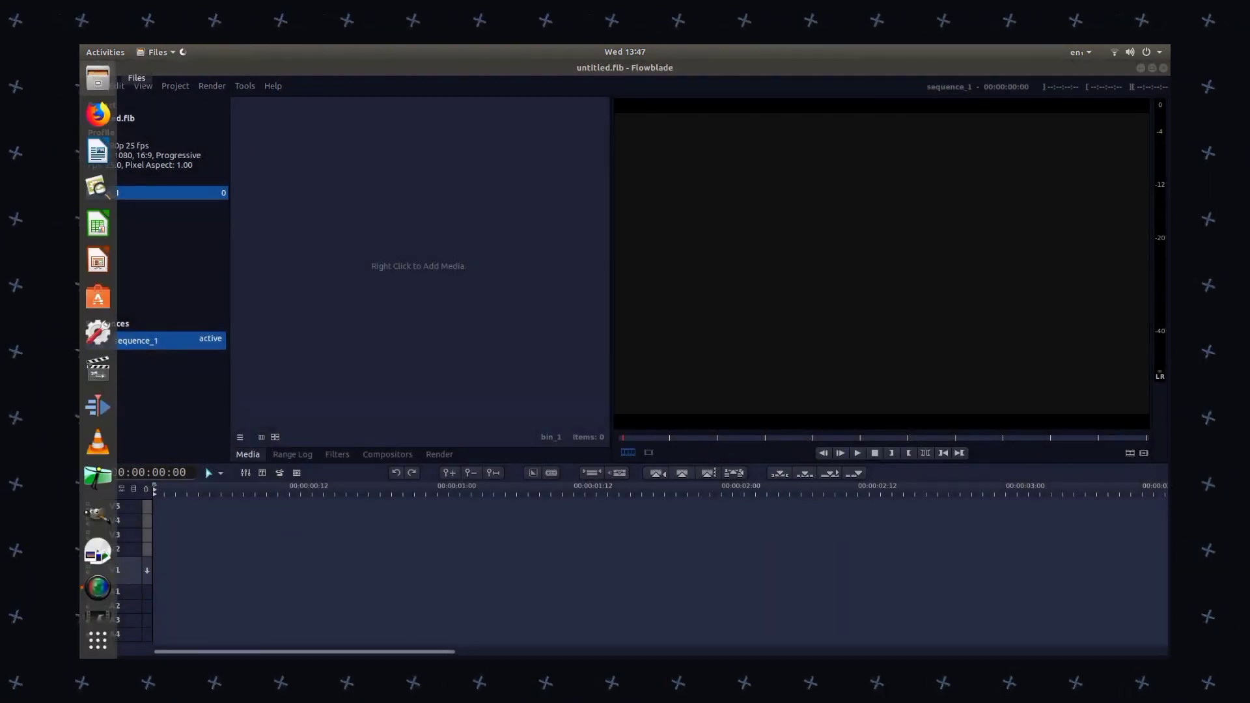
{"action": "left_click", "coordinate": [122, 220]}
{"action": "left_click", "coordinate": [857, 108]}
{"action": "double_click", "coordinate": [859, 108]}
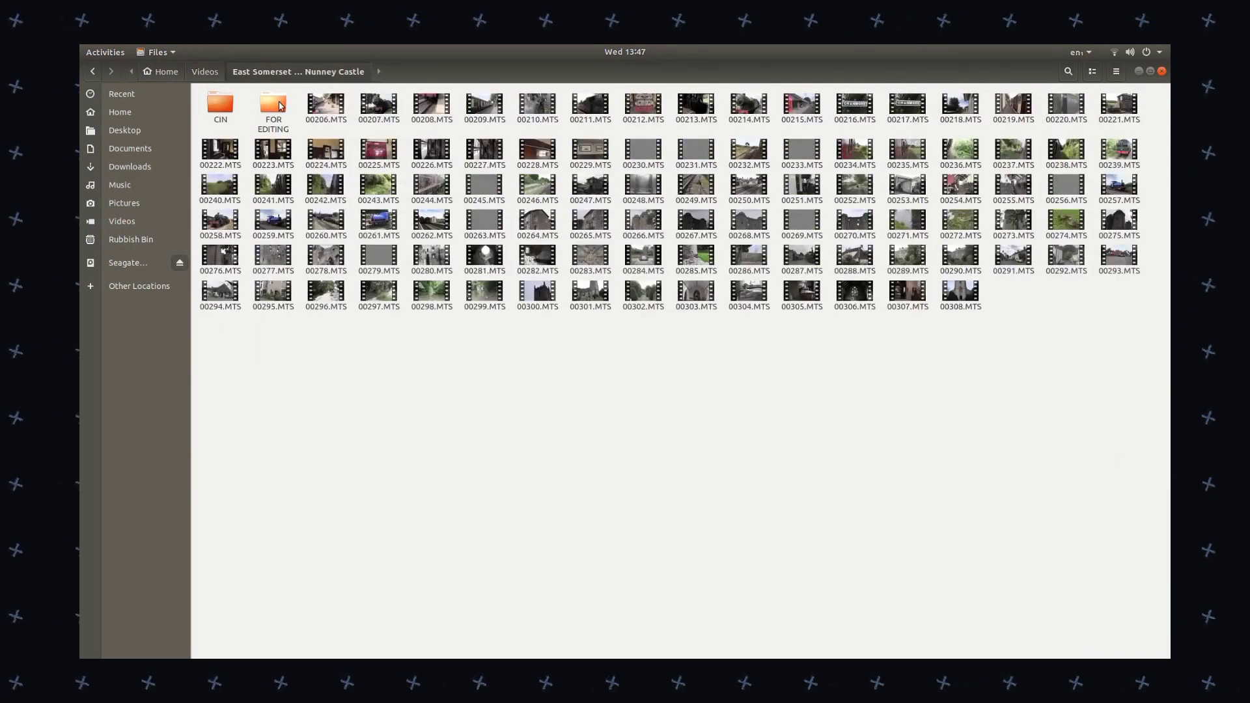
{"action": "double_click", "coordinate": [220, 104]}
{"action": "key", "text": "ctrl+a"}
{"action": "left_click", "coordinate": [1151, 71]}
{"action": "left_click_drag", "start_coordinate": [390, 447], "coordinate": [274, 167]}
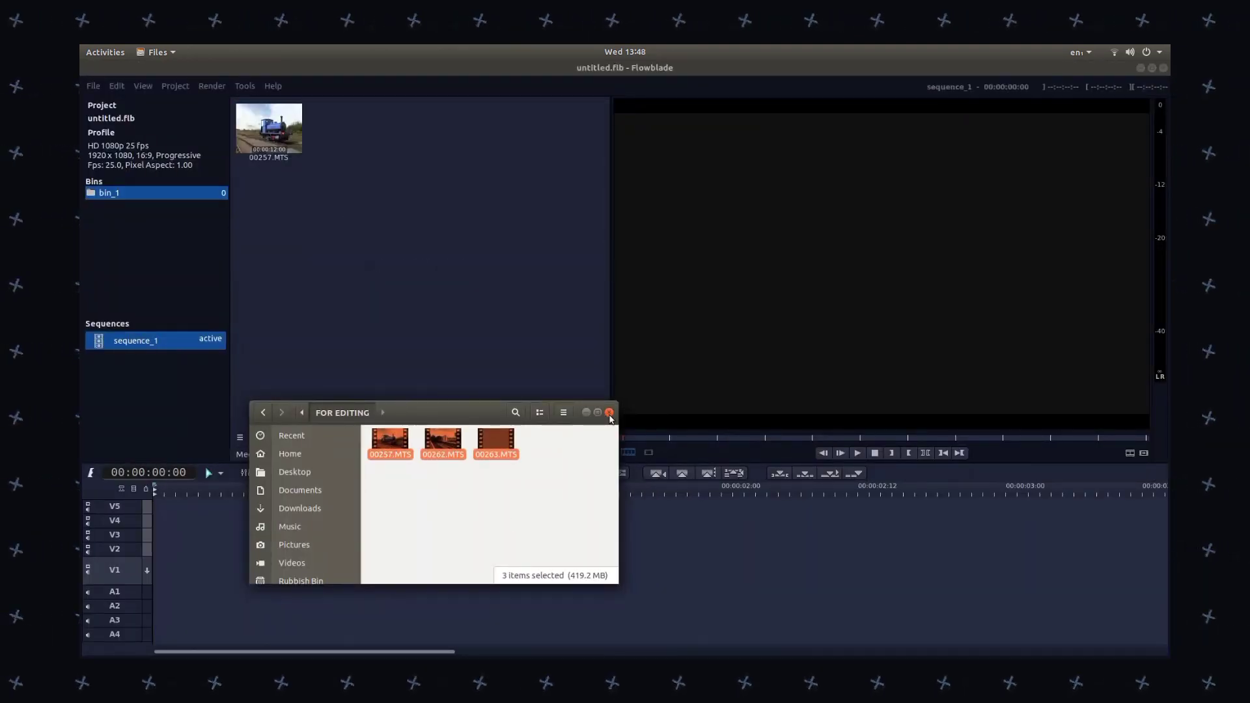
{"action": "left_click", "coordinate": [609, 414]}
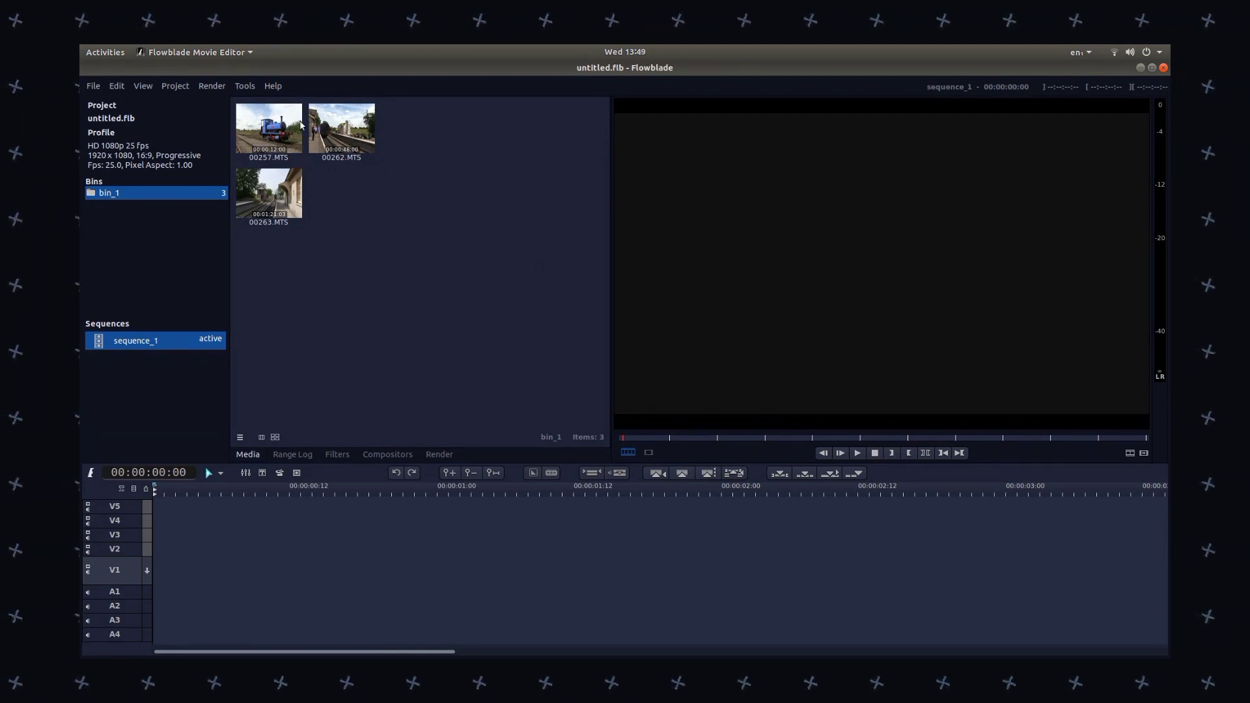
{"action": "left_click", "coordinate": [174, 86]}
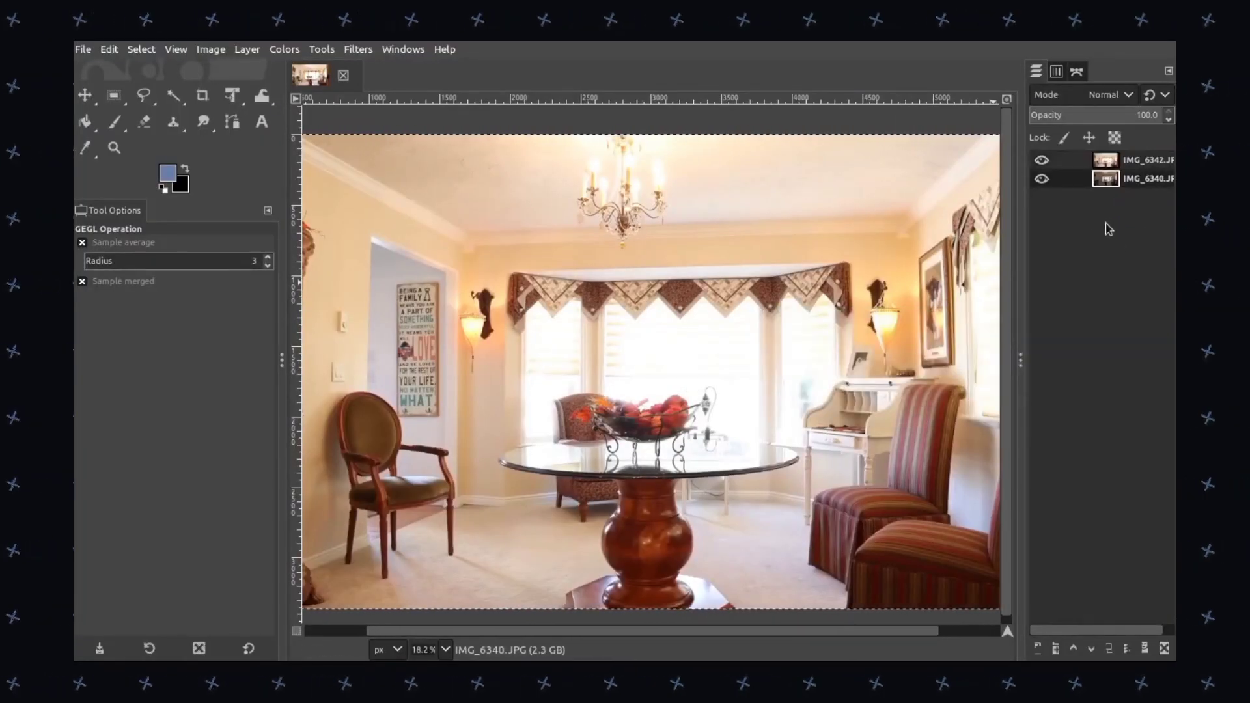
- In GIMP, add an alpha channel to the bright IMG_6342 layer and choose the Eraser tool
{"action": "left_click", "coordinate": [1043, 160]}
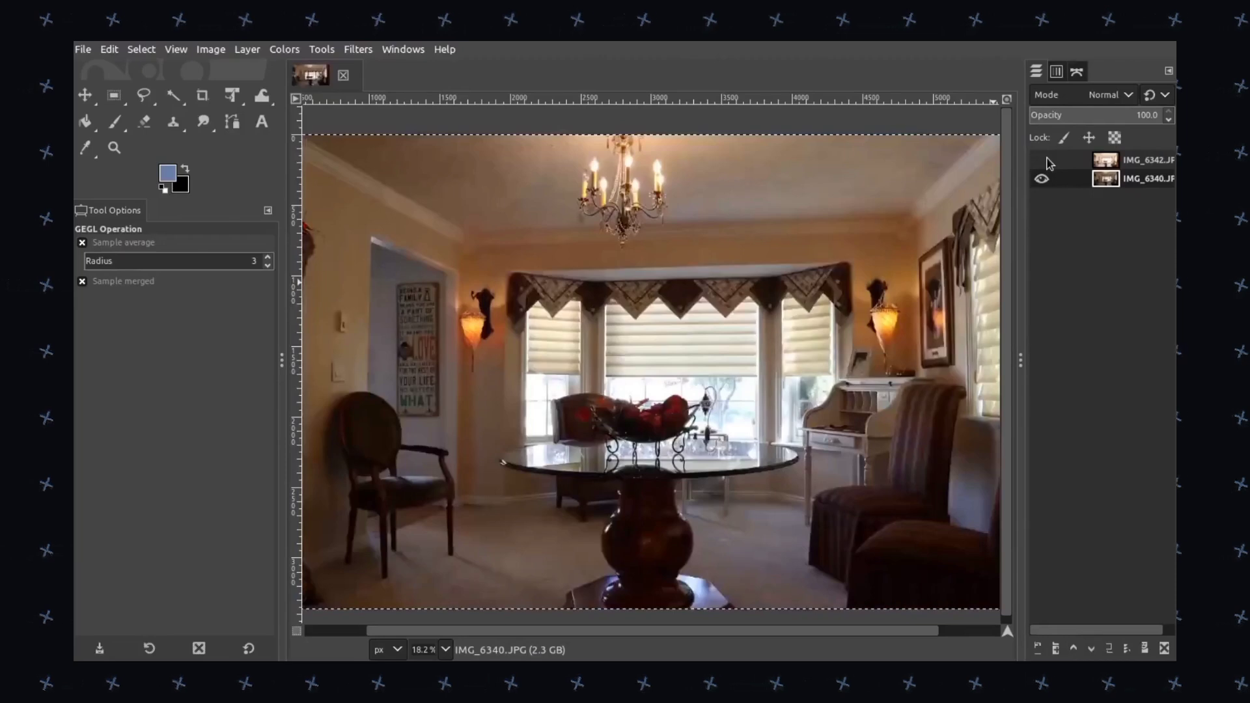
{"action": "left_click", "coordinate": [1044, 160]}
{"action": "left_click", "coordinate": [1111, 164]}
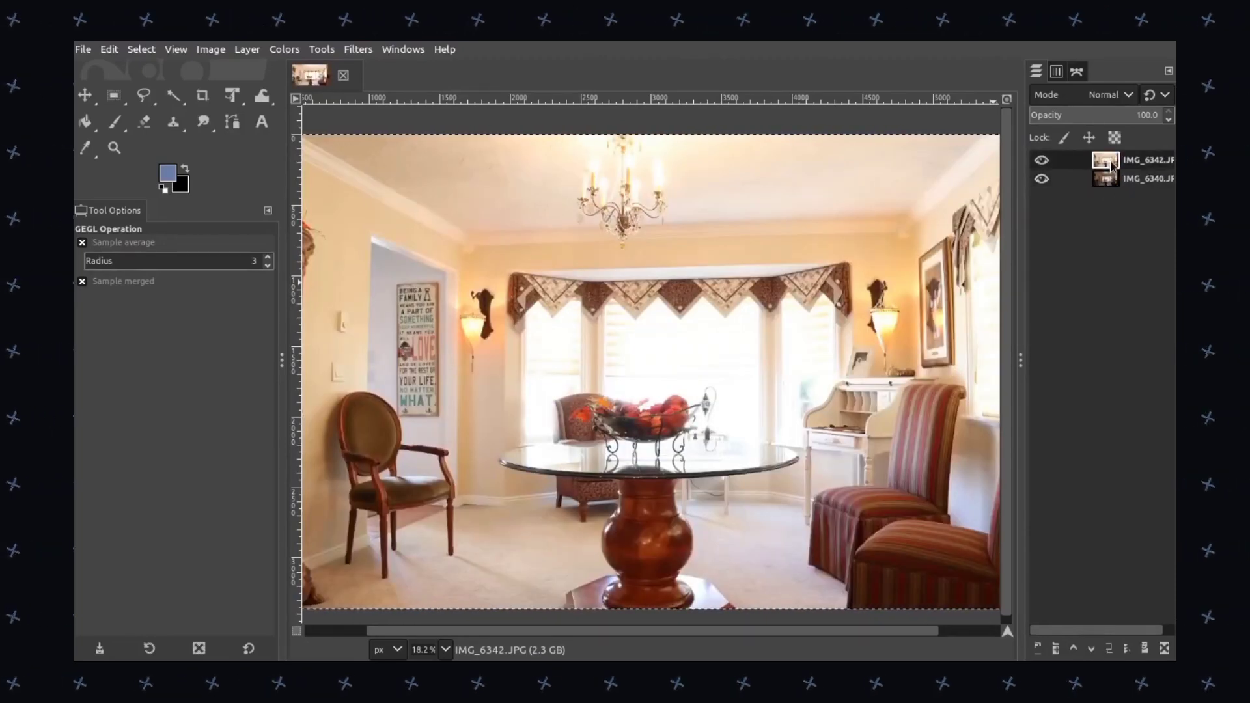
{"action": "right_click", "coordinate": [1094, 164]}
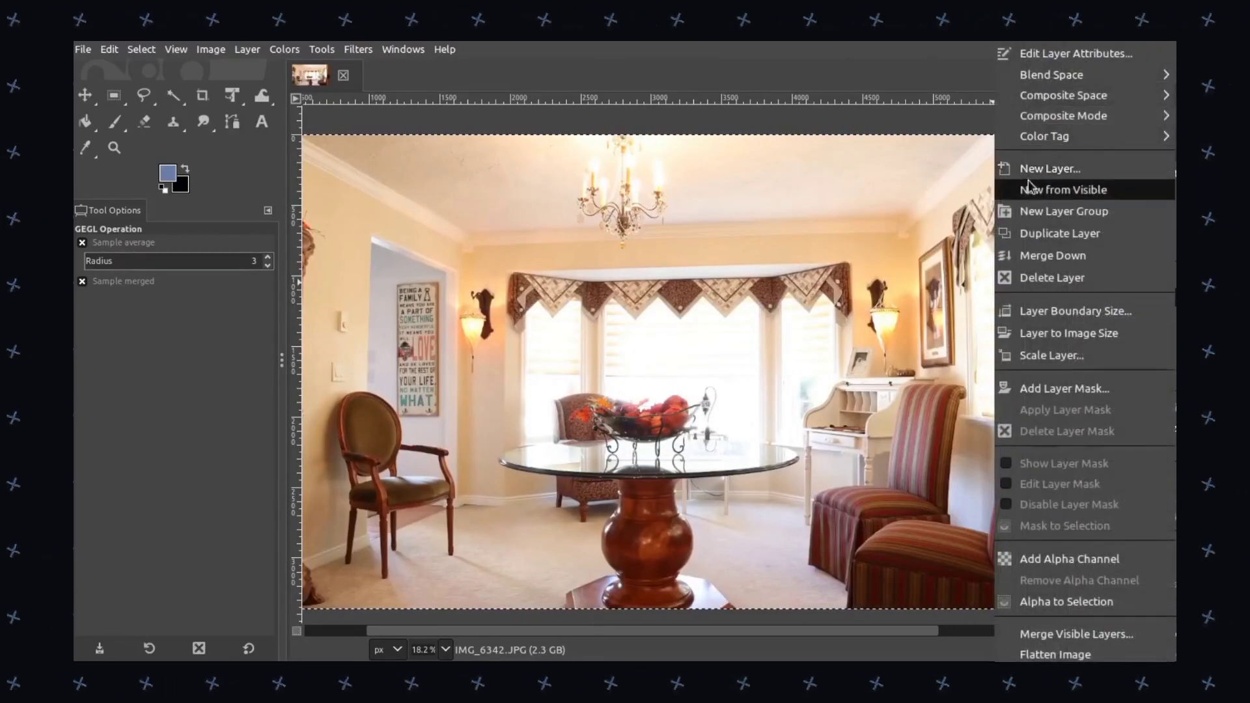
{"action": "left_click", "coordinate": [1069, 559]}
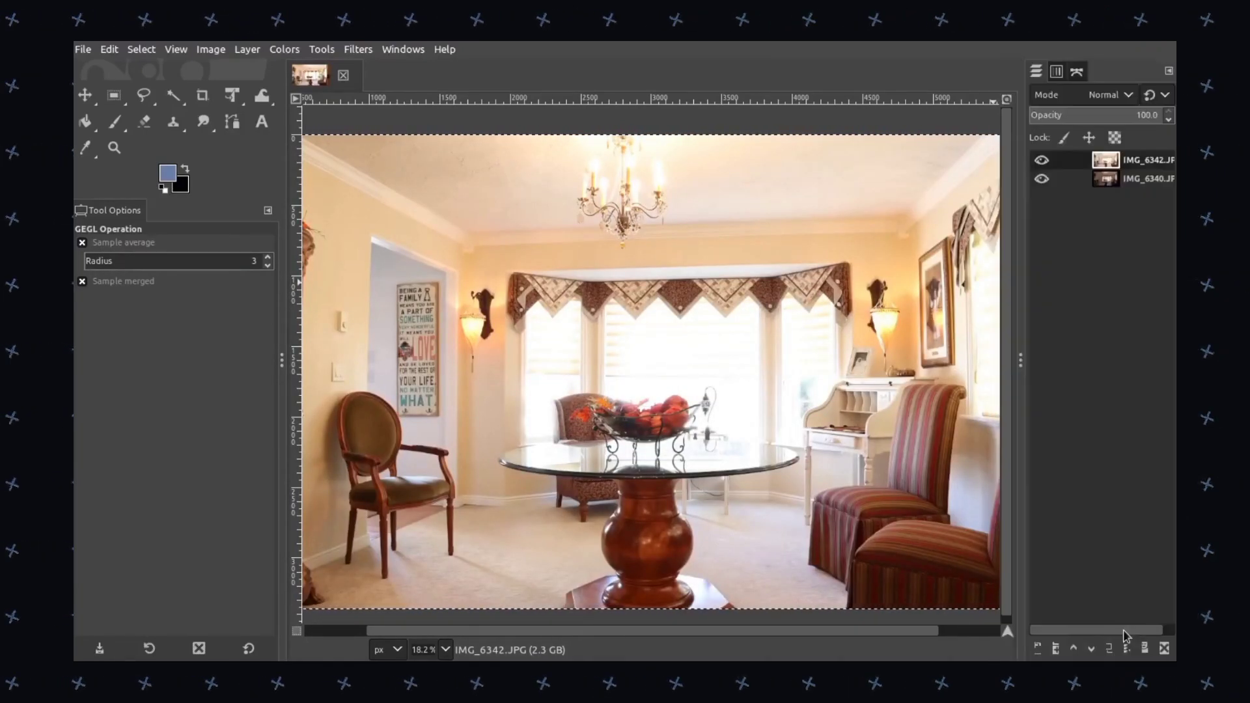
{"action": "left_click", "coordinate": [144, 121]}
- Try erasing strokes across the central window blind on the IMG_6342 layer and toggle both layers' visibility to compare
{"action": "scroll", "coordinate": [680, 389], "scroll_direction": "up", "scroll_amount": 3}
{"action": "left_click_drag", "start_coordinate": [681, 388], "coordinate": [577, 347]}
{"action": "mouse_move", "coordinate": [711, 372]}
{"action": "left_mouse_down"}
{"action": "mouse_move", "coordinate": [715, 285]}
{"action": "mouse_move", "coordinate": [571, 268]}
{"action": "mouse_move", "coordinate": [673, 231]}
{"action": "mouse_move", "coordinate": [604, 208]}
{"action": "mouse_move", "coordinate": [642, 192]}
{"action": "left_mouse_up"}
{"action": "left_click", "coordinate": [1042, 178]}
{"action": "left_click", "coordinate": [1042, 178]}
{"action": "left_click", "coordinate": [1042, 160]}
{"action": "left_click", "coordinate": [1043, 161]}
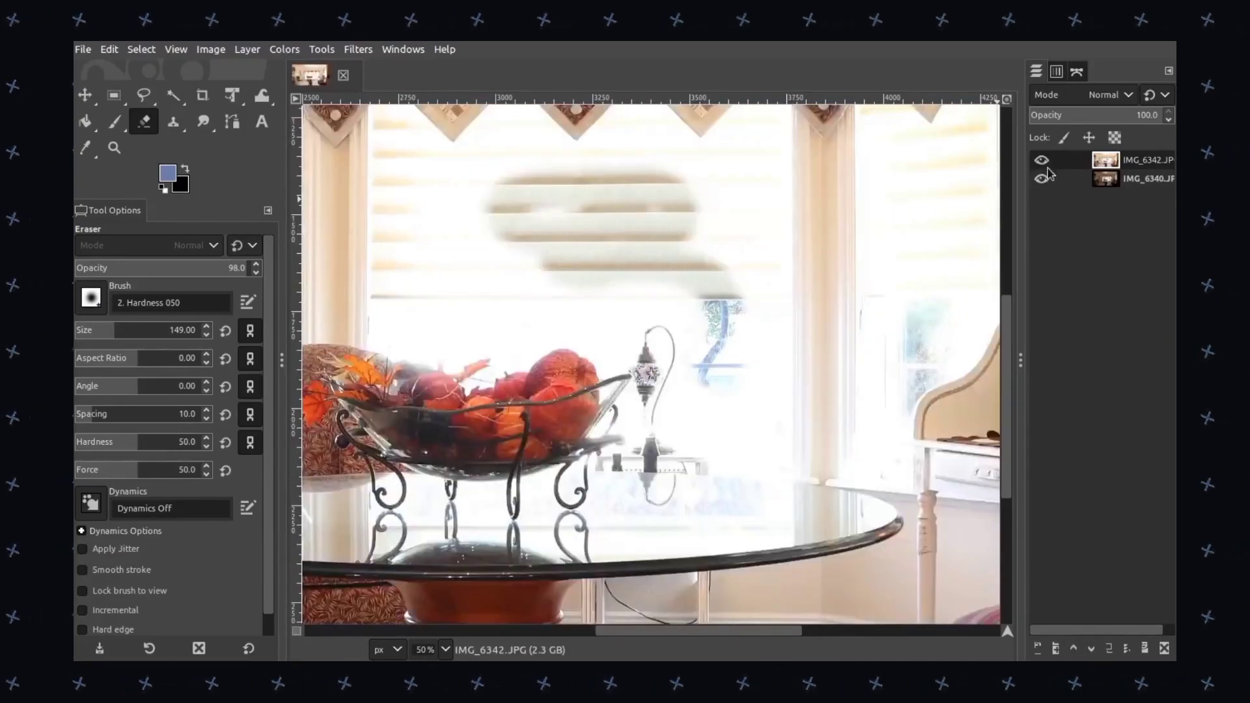
- Restore the erased strokes over the central window blind
{"action": "left_click", "coordinate": [975, 193], "text": "alt"}
{"action": "mouse_move", "coordinate": [678, 209]}
{"action": "left_mouse_down"}
{"action": "mouse_move", "coordinate": [547, 201]}
{"action": "mouse_move", "coordinate": [536, 274]}
{"action": "mouse_move", "coordinate": [734, 300]}
{"action": "mouse_move", "coordinate": [619, 242]}
{"action": "mouse_move", "coordinate": [536, 176]}
{"action": "mouse_move", "coordinate": [519, 209]}
{"action": "left_mouse_up"}
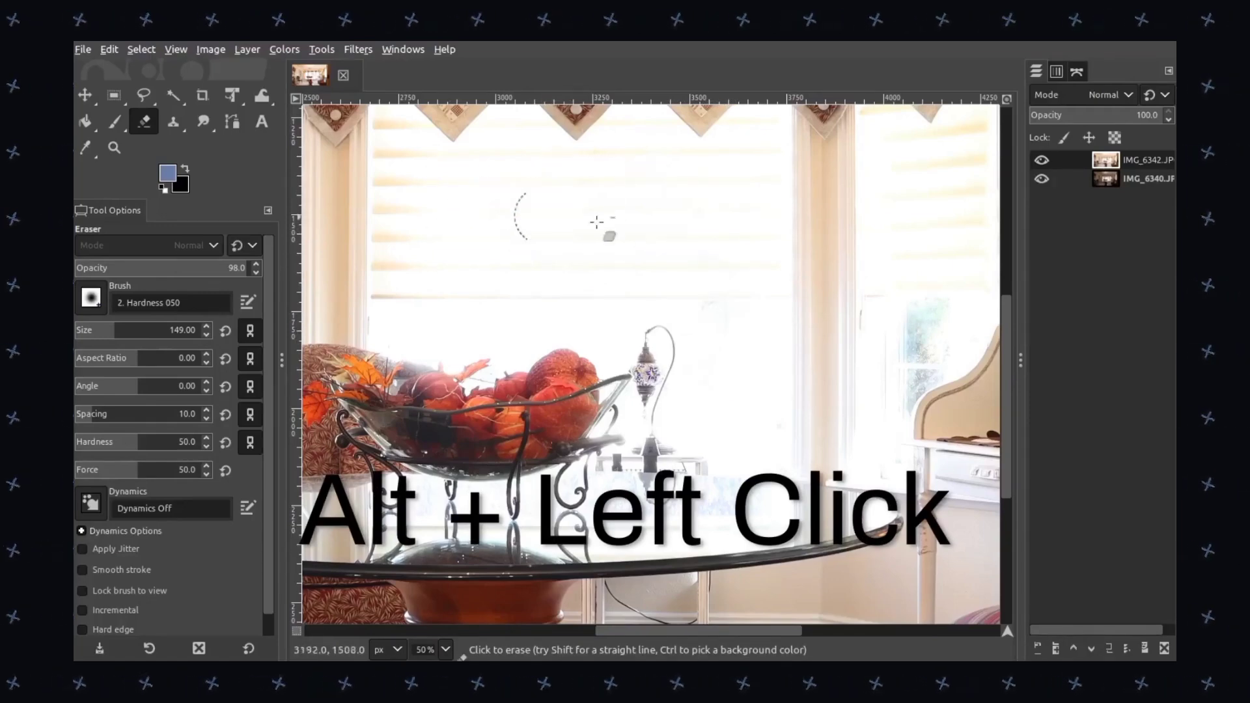
{"action": "key", "text": "ctrl+z"}
{"action": "key", "text": "ctrl+z"}
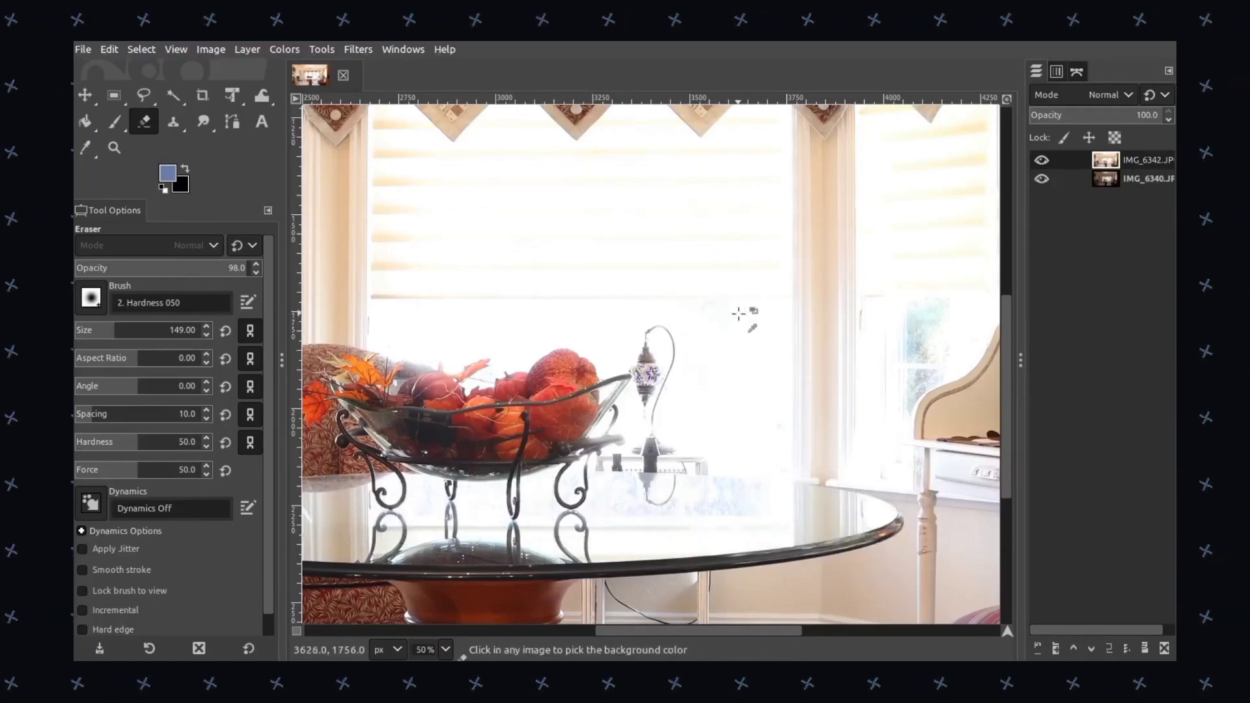
- Resize the eraser brush to about 172 and erase over the wall lamp's shade from its rim down to the tassel
{"action": "scroll", "coordinate": [710, 308], "scroll_direction": "down", "scroll_amount": 2}
{"action": "left_click_drag", "start_coordinate": [547, 245], "coordinate": [674, 244]}
{"action": "scroll", "coordinate": [443, 215], "scroll_direction": "up", "scroll_amount": 5}
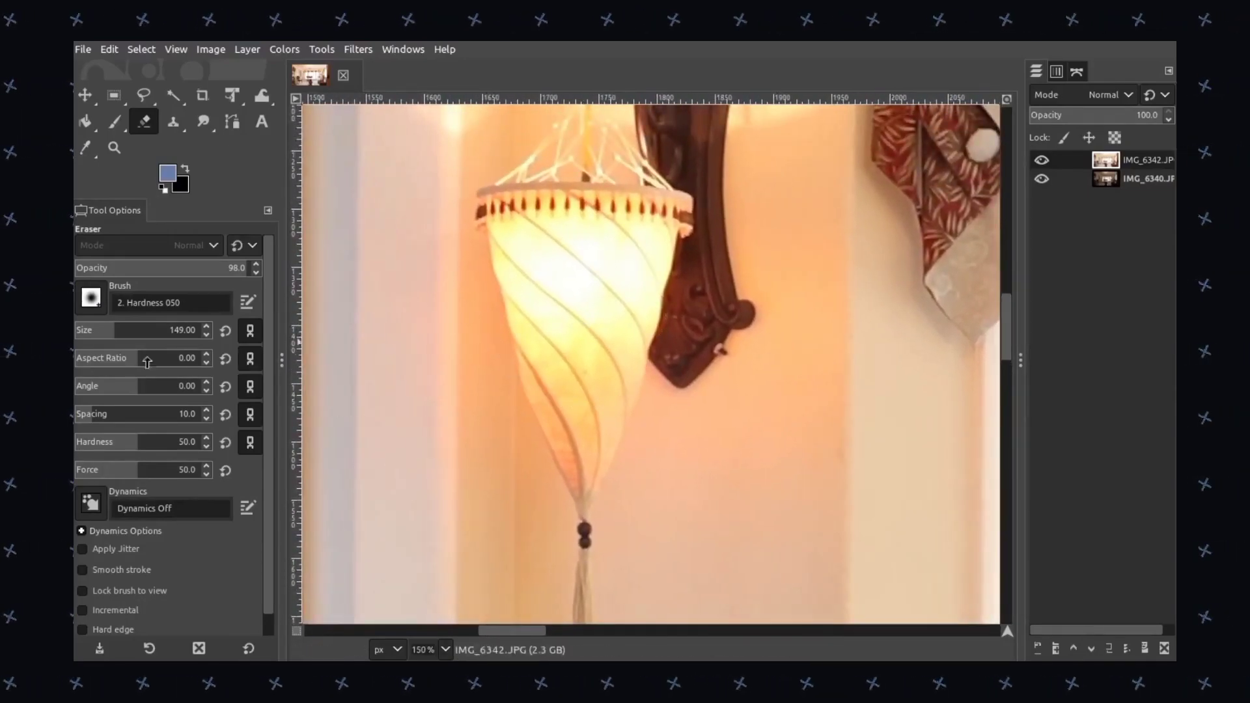
{"action": "left_click_drag", "start_coordinate": [110, 337], "coordinate": [119, 336]}
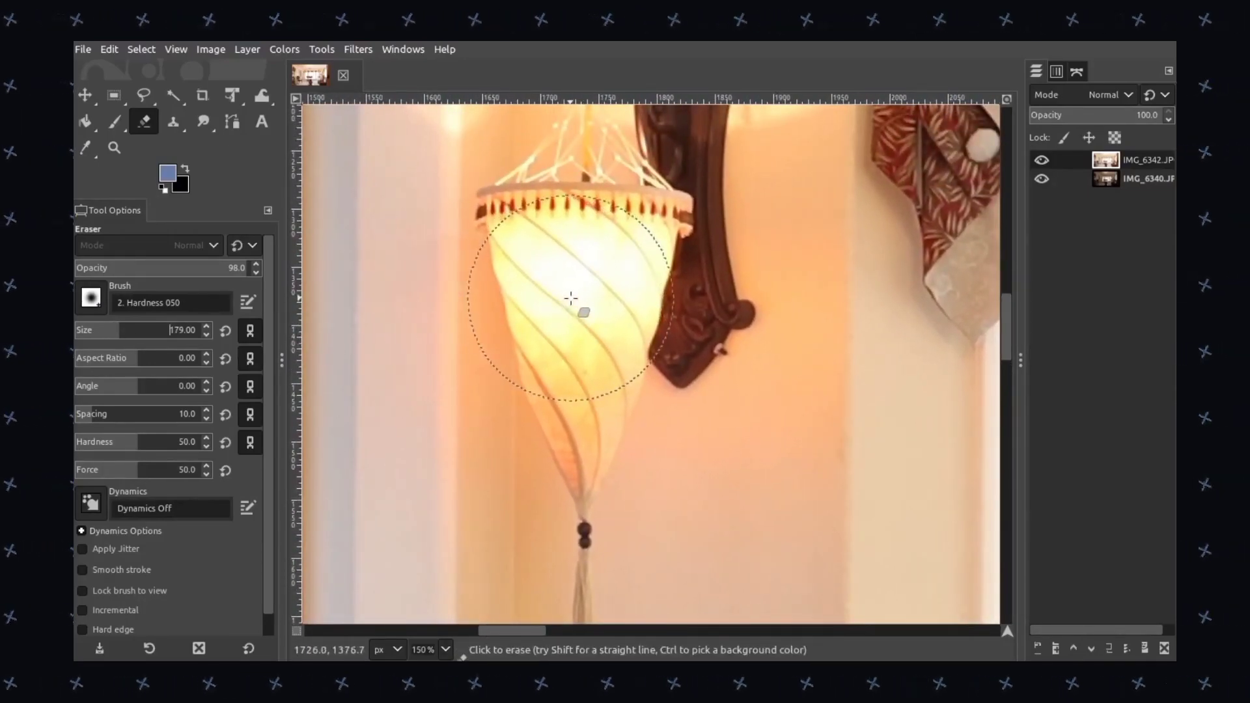
{"action": "key", "text": "bracketleft"}
{"action": "key", "text": "bracketleft"}
{"action": "key", "text": "bracketleft"}
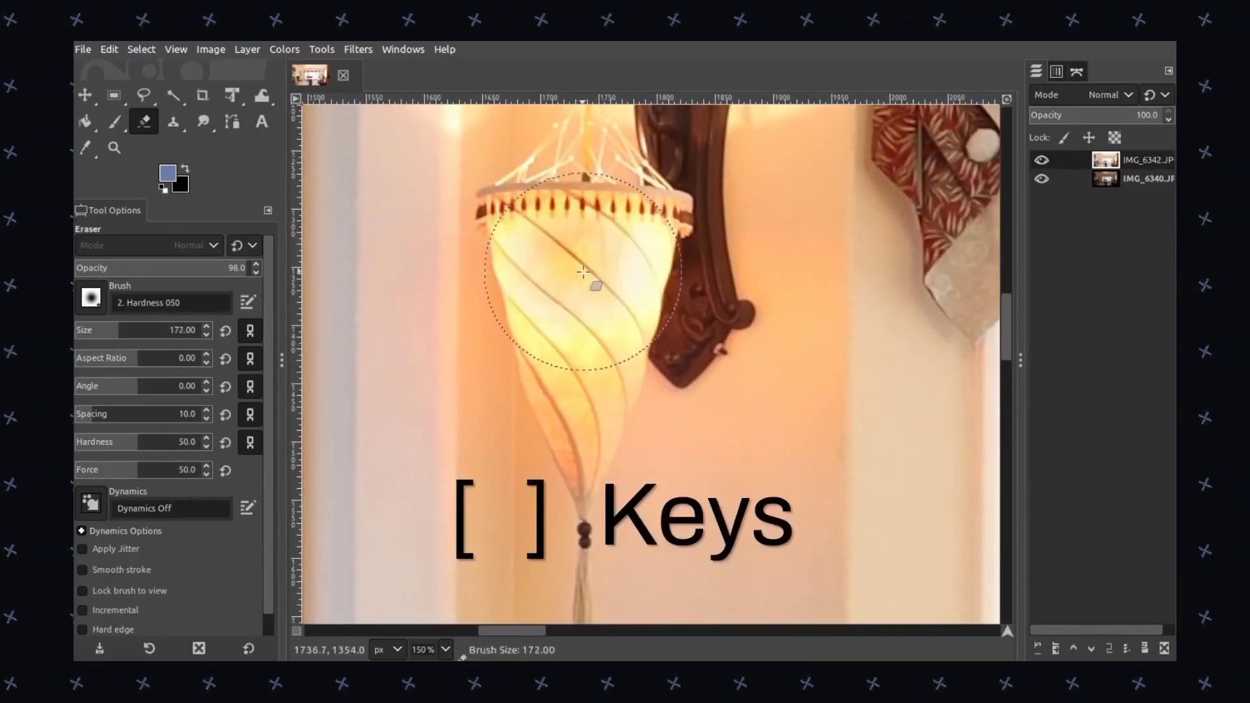
{"action": "mouse_move", "coordinate": [584, 272]}
{"action": "left_mouse_down"}
{"action": "mouse_move", "coordinate": [586, 365]}
{"action": "mouse_move", "coordinate": [554, 306]}
{"action": "mouse_move", "coordinate": [540, 231]}
{"action": "mouse_move", "coordinate": [641, 260]}
{"action": "mouse_move", "coordinate": [651, 338]}
{"action": "mouse_move", "coordinate": [576, 426]}
{"action": "mouse_move", "coordinate": [582, 502]}
{"action": "left_mouse_up"}
{"action": "left_click_drag", "start_coordinate": [598, 472], "coordinate": [596, 397]}
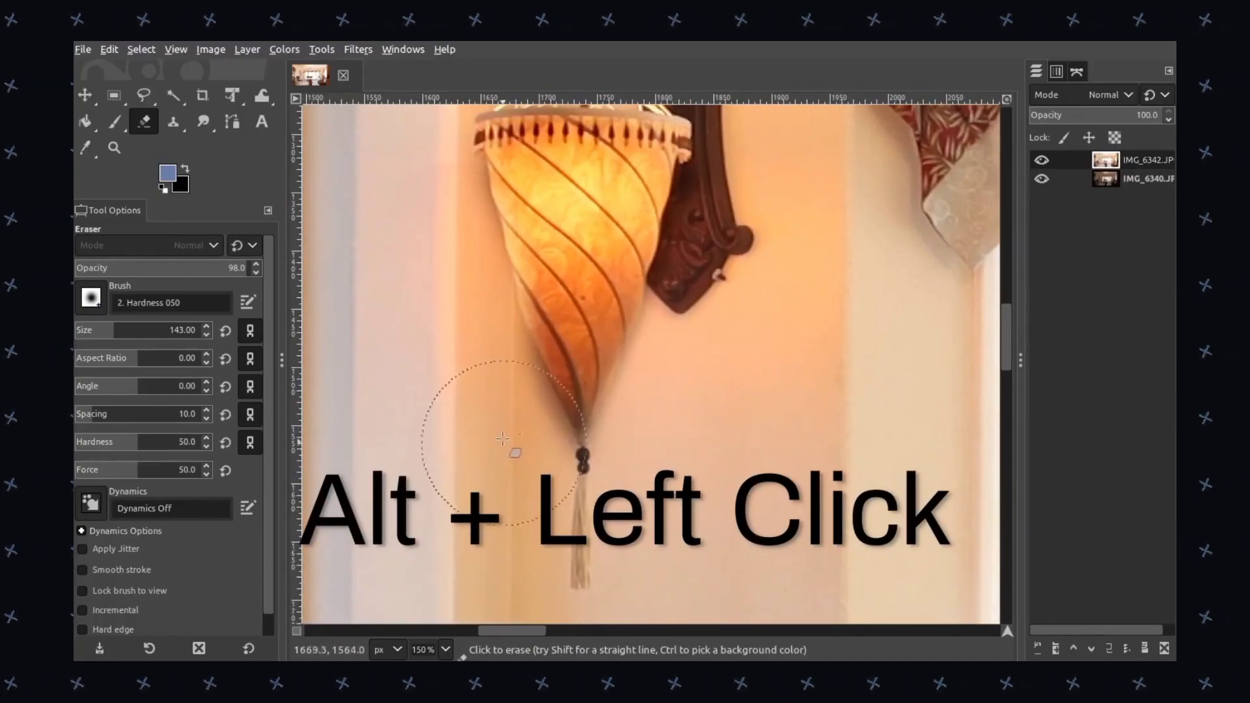
- Check the erased lamp shade up close and look over the surrounding areas of the room image
{"action": "left_click_drag", "start_coordinate": [687, 283], "coordinate": [714, 455]}
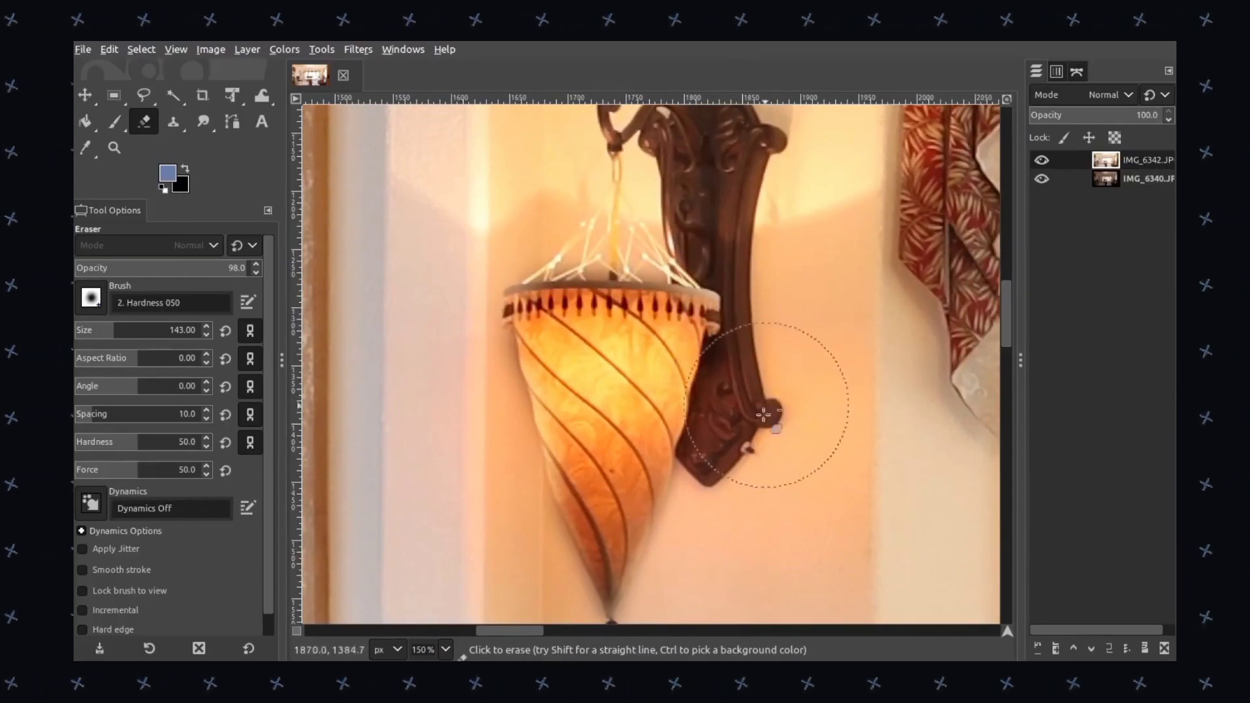
{"action": "scroll", "coordinate": [713, 343], "scroll_direction": "down", "scroll_amount": 3}
{"action": "scroll", "coordinate": [937, 381], "scroll_direction": "up", "scroll_amount": 3}
{"action": "left_click_drag", "start_coordinate": [625, 385], "coordinate": [547, 265]}
{"action": "mouse_move", "coordinate": [736, 280]}
{"action": "left_mouse_down"}
{"action": "mouse_move", "coordinate": [619, 385]}
{"action": "mouse_move", "coordinate": [404, 293]}
{"action": "left_mouse_up"}
{"action": "scroll", "coordinate": [410, 244], "scroll_direction": "down", "scroll_amount": 5}
{"action": "mouse_move", "coordinate": [846, 286]}
{"action": "left_mouse_down"}
{"action": "mouse_move", "coordinate": [619, 231]}
{"action": "mouse_move", "coordinate": [579, 404]}
{"action": "left_mouse_up"}
{"action": "scroll", "coordinate": [579, 404], "scroll_direction": "down", "scroll_amount": 3}
{"action": "mouse_move", "coordinate": [533, 351]}
{"action": "left_mouse_down"}
{"action": "mouse_move", "coordinate": [424, 358]}
{"action": "mouse_move", "coordinate": [745, 364]}
{"action": "left_mouse_up"}
- Erase a straight band along the bottom rail of the central window blind on the IMG_6342 layer
{"action": "scroll", "coordinate": [618, 287], "scroll_direction": "up", "scroll_amount": 3}
{"action": "scroll", "coordinate": [619, 287], "scroll_direction": "right", "scroll_amount": 2}
{"action": "left_click", "coordinate": [618, 288], "text": "shift"}
{"action": "left_click_drag", "start_coordinate": [865, 162], "coordinate": [619, 291]}
{"action": "left_click", "coordinate": [675, 182]}
{"action": "mouse_move", "coordinate": [715, 616]}
{"action": "left_mouse_down"}
{"action": "mouse_move", "coordinate": [688, 373]}
{"action": "mouse_move", "coordinate": [771, 349]}
{"action": "mouse_move", "coordinate": [751, 408]}
{"action": "left_mouse_up"}
{"action": "left_click", "coordinate": [666, 397], "text": "shift"}
{"action": "left_click_drag", "start_coordinate": [856, 358], "coordinate": [622, 296]}
{"action": "left_click_drag", "start_coordinate": [452, 373], "coordinate": [460, 356]}
{"action": "left_click_drag", "start_coordinate": [884, 375], "coordinate": [432, 371]}
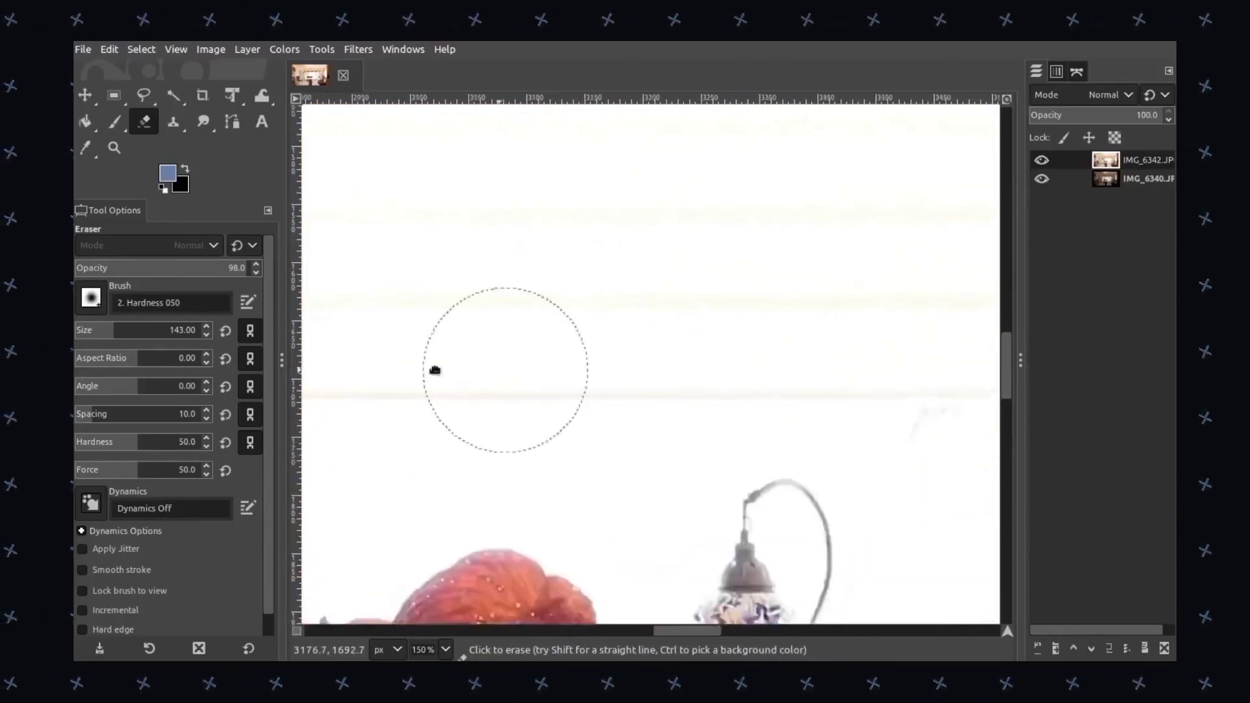
{"action": "left_click_drag", "start_coordinate": [944, 377], "coordinate": [530, 372]}
{"action": "left_click", "coordinate": [702, 375], "text": "shift"}
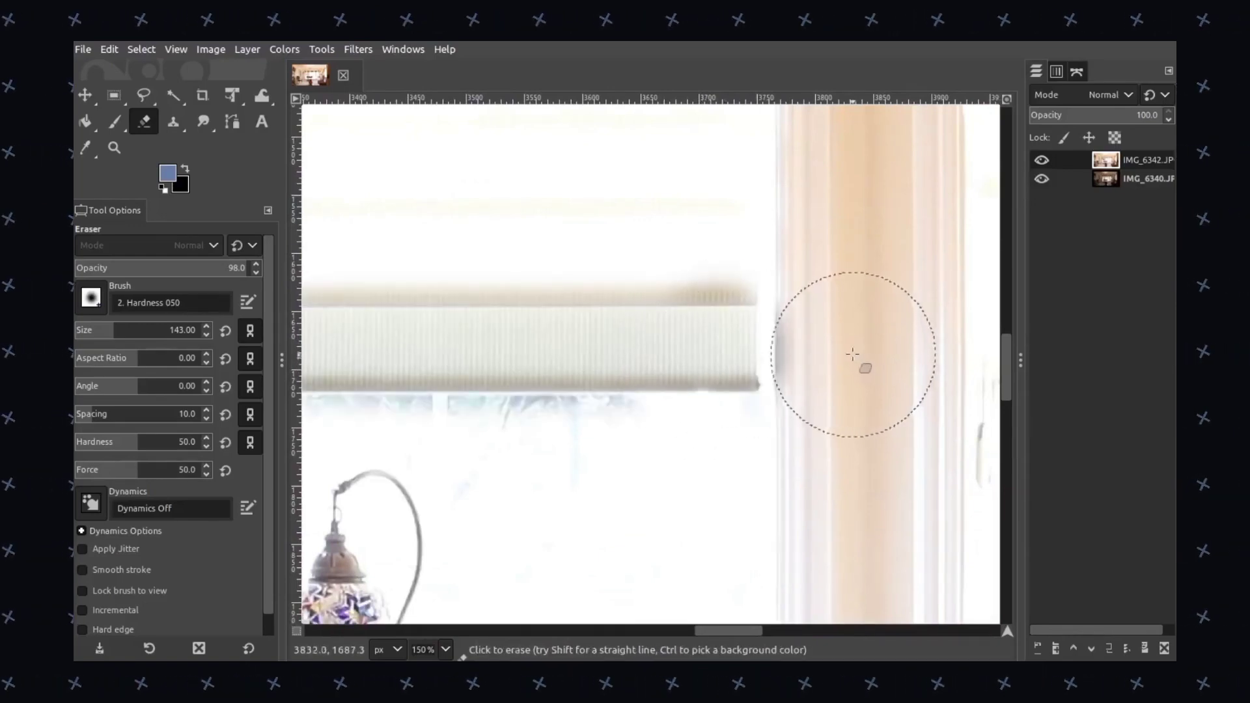
- Continue erasing the overexposed window area on the IMG_6342 layer and toggle the layers' visibility to compare the exposures
{"action": "scroll", "coordinate": [718, 467], "scroll_direction": "up", "scroll_amount": 2}
{"action": "scroll", "coordinate": [718, 467], "scroll_direction": "left", "scroll_amount": 1}
{"action": "left_click_drag", "start_coordinate": [718, 467], "coordinate": [700, 371]}
{"action": "left_click", "coordinate": [749, 384]}
{"action": "left_click_drag", "start_coordinate": [787, 243], "coordinate": [763, 628]}
{"action": "left_click", "coordinate": [731, 251], "text": "shift"}
{"action": "mouse_move", "coordinate": [831, 607]}
{"action": "left_mouse_down"}
{"action": "mouse_move", "coordinate": [732, 343]}
{"action": "mouse_move", "coordinate": [622, 444]}
{"action": "left_mouse_up"}
{"action": "scroll", "coordinate": [824, 466], "scroll_direction": "down", "scroll_amount": 2}
{"action": "mouse_move", "coordinate": [595, 446]}
{"action": "left_mouse_down"}
{"action": "mouse_move", "coordinate": [787, 447]}
{"action": "mouse_move", "coordinate": [748, 402]}
{"action": "mouse_move", "coordinate": [787, 443]}
{"action": "mouse_move", "coordinate": [572, 425]}
{"action": "left_mouse_up"}
{"action": "left_click", "coordinate": [1042, 160]}
{"action": "left_click", "coordinate": [1042, 160]}
{"action": "left_click", "coordinate": [1042, 178]}
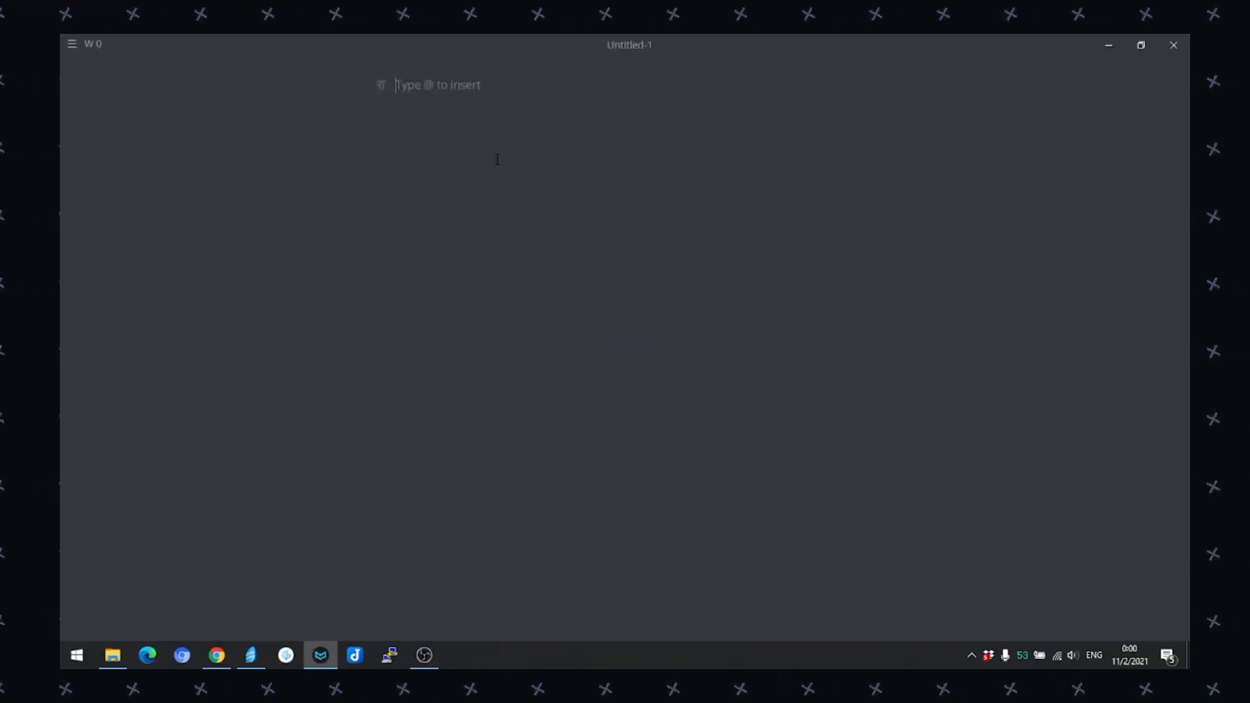
- In the Markdown editor's new document, write the line "Hello" followed by the level-one heading "This is how I write my notes"
{"action": "key", "text": "Return"}
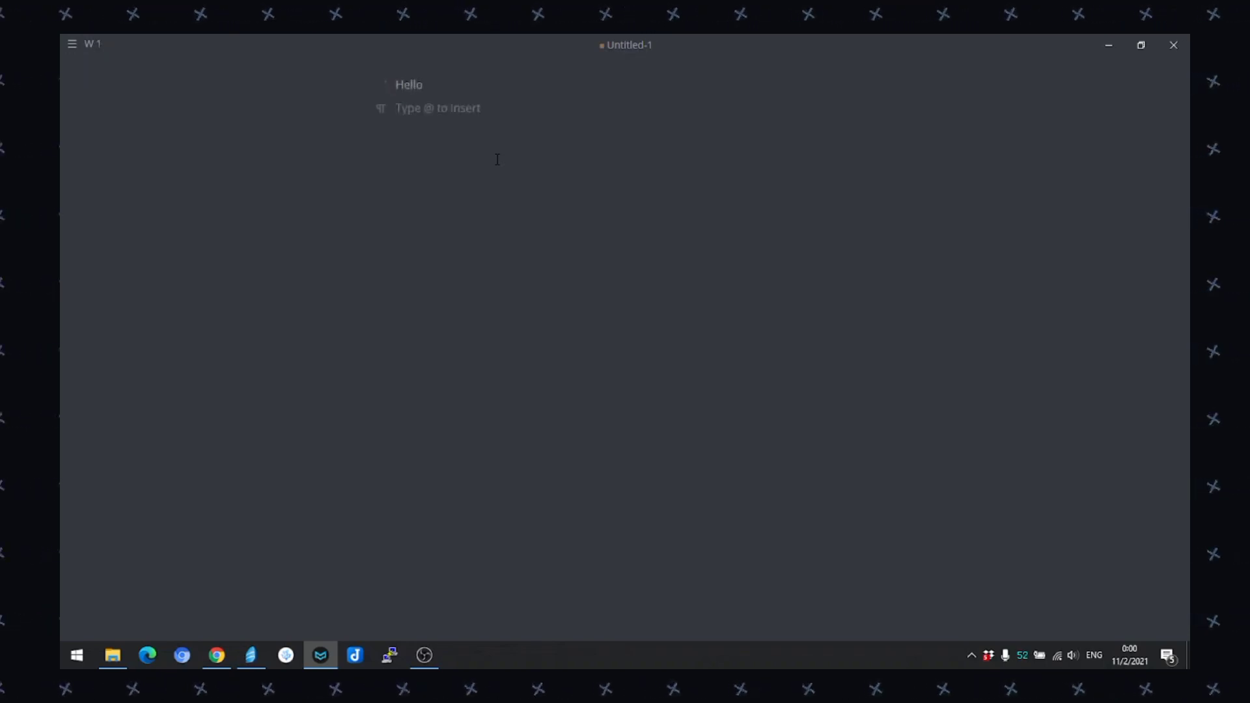
{"action": "type", "text": "# "}
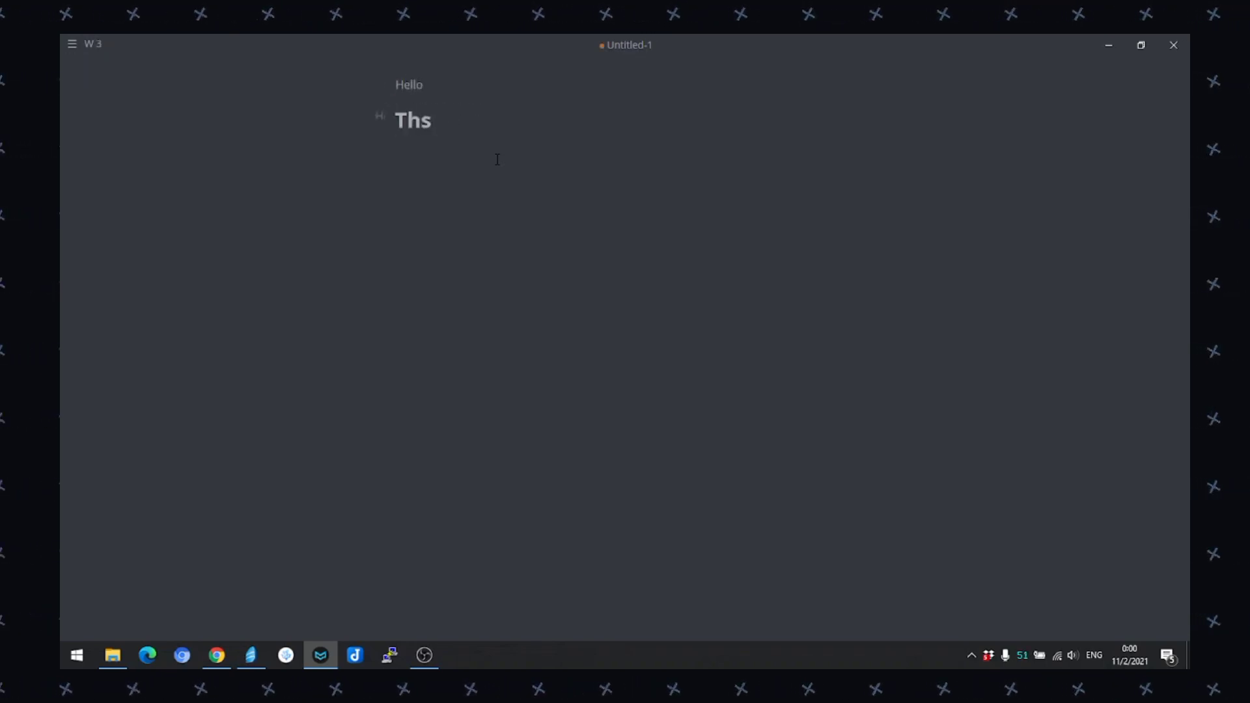
{"action": "type", "text": "This is how i"}
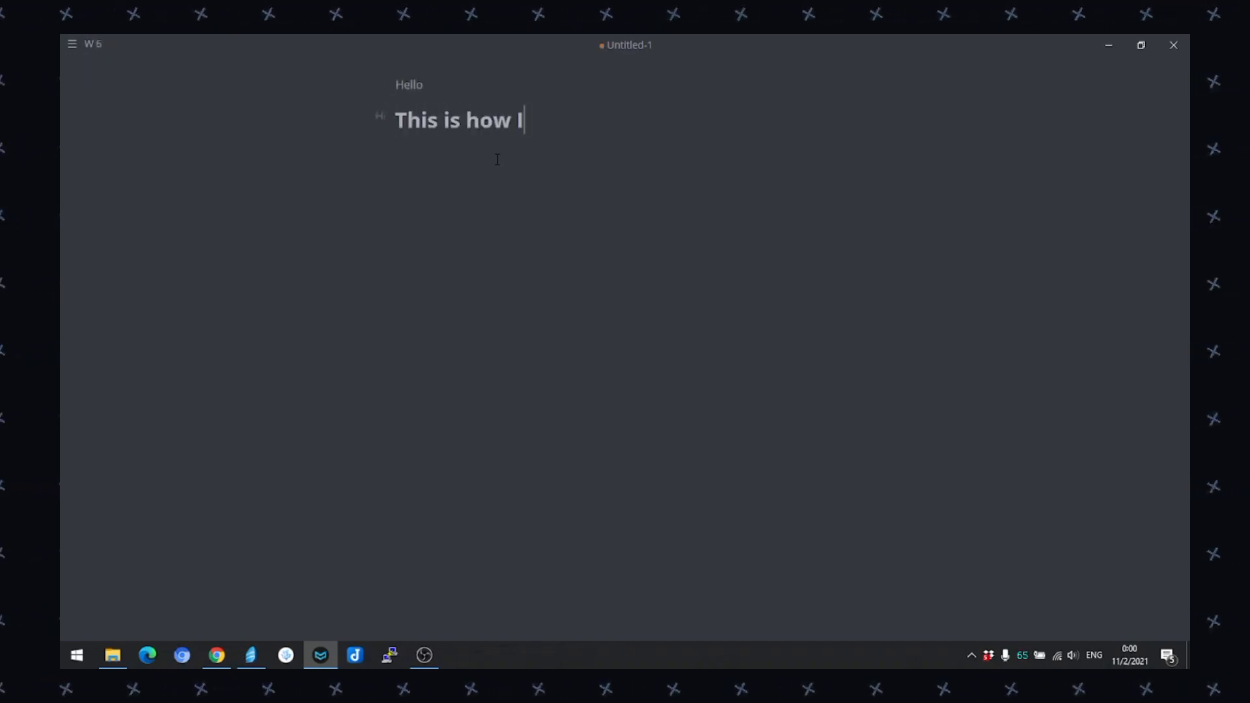
{"action": "key", "text": "Return"}
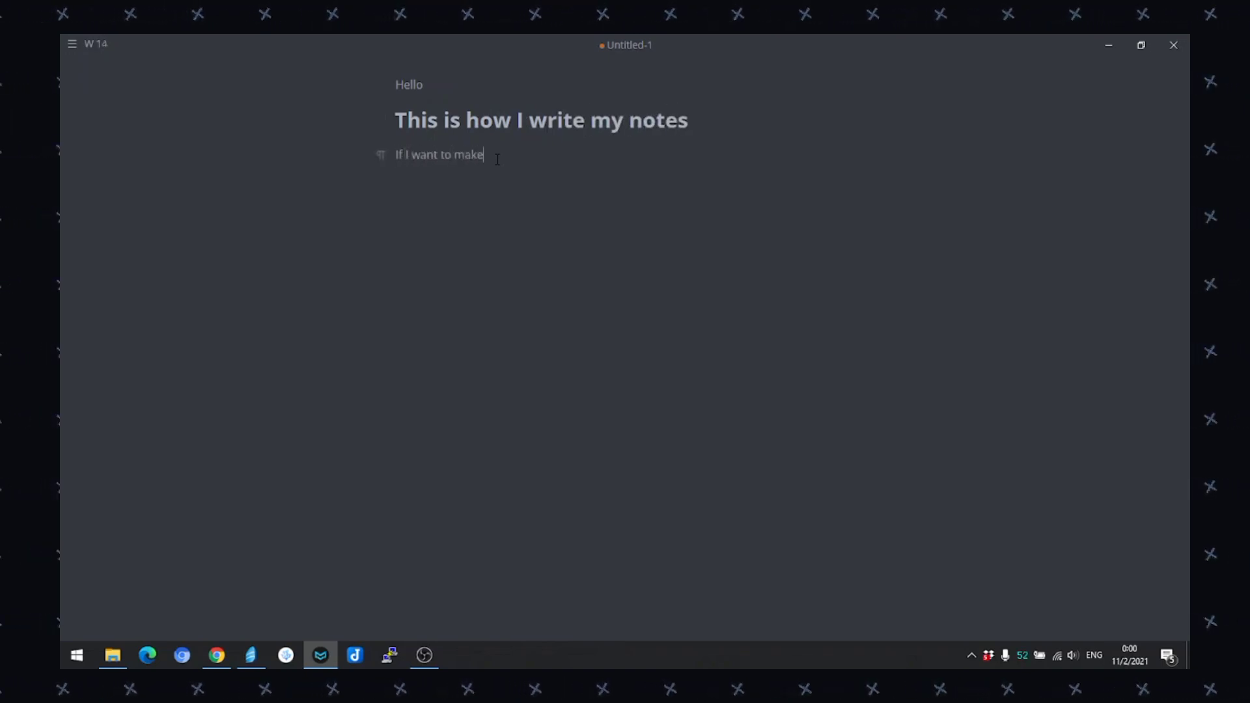
- Finish the line "If I want to make a code block" and insert a fenced code block below it, choosing a suggested language starting with "c"
{"action": "key", "text": "Return"}
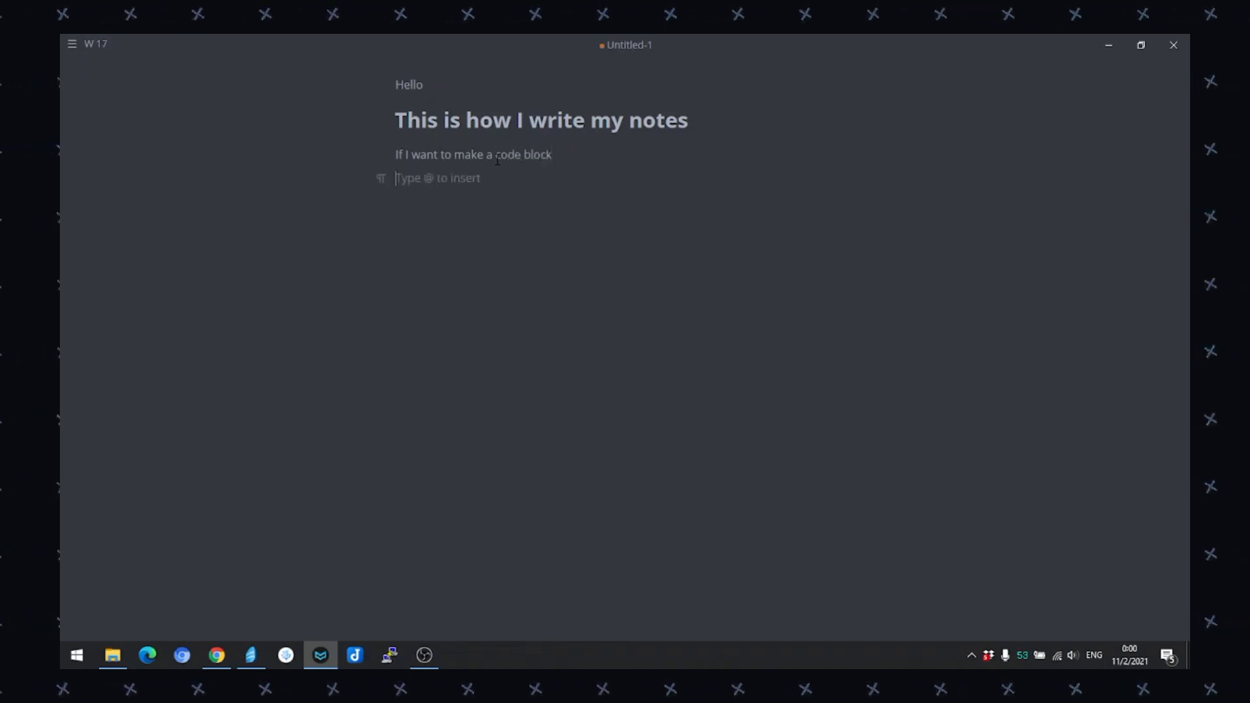
{"action": "type", "text": "```"}
{"action": "key", "text": "Return"}
{"action": "type", "text": "c"}
{"action": "left_click", "coordinate": [442, 190]}
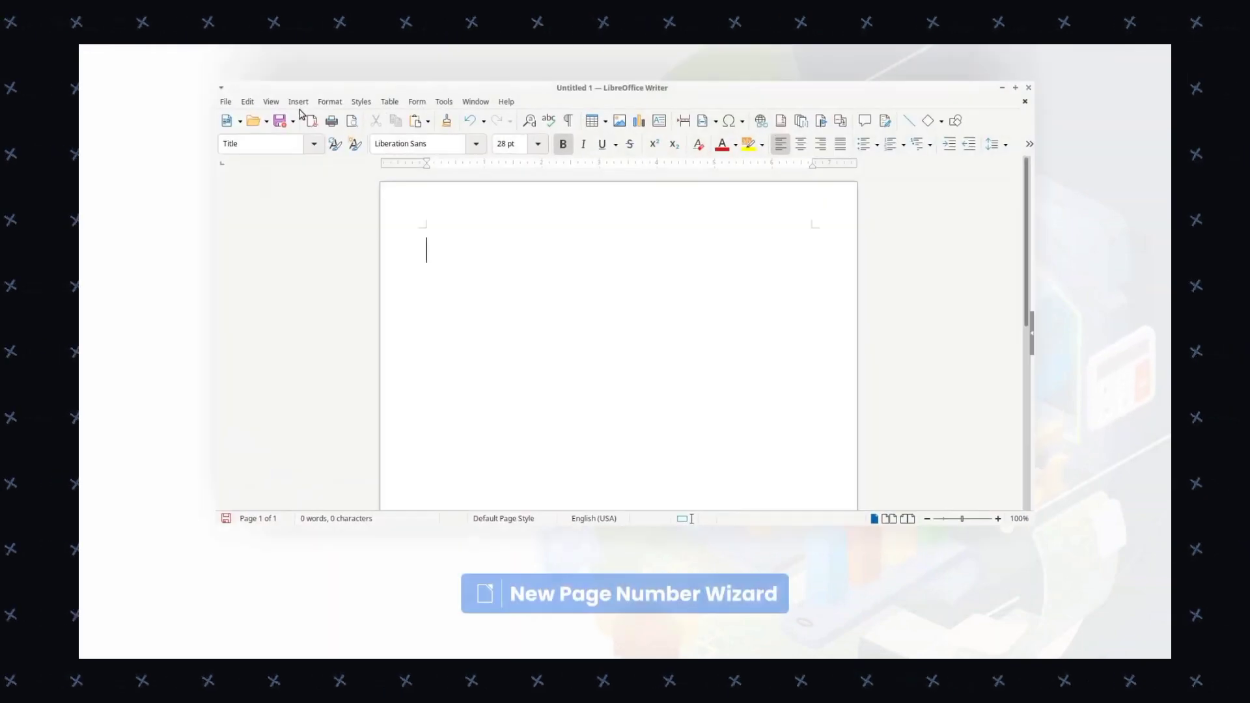
- In LibreOffice Calc, open the Sales column's AutoFilter and bring up its Sort by Color choices
{"action": "left_click", "coordinate": [301, 102]}
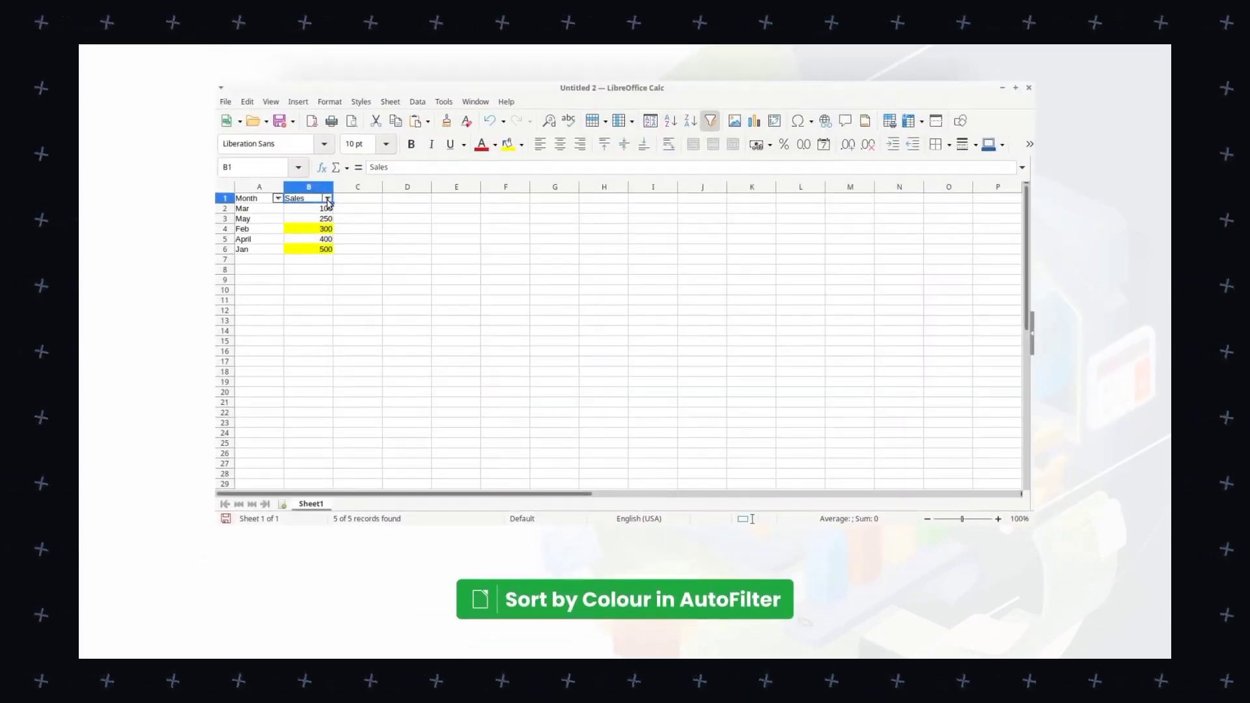
{"action": "left_click", "coordinate": [328, 199]}
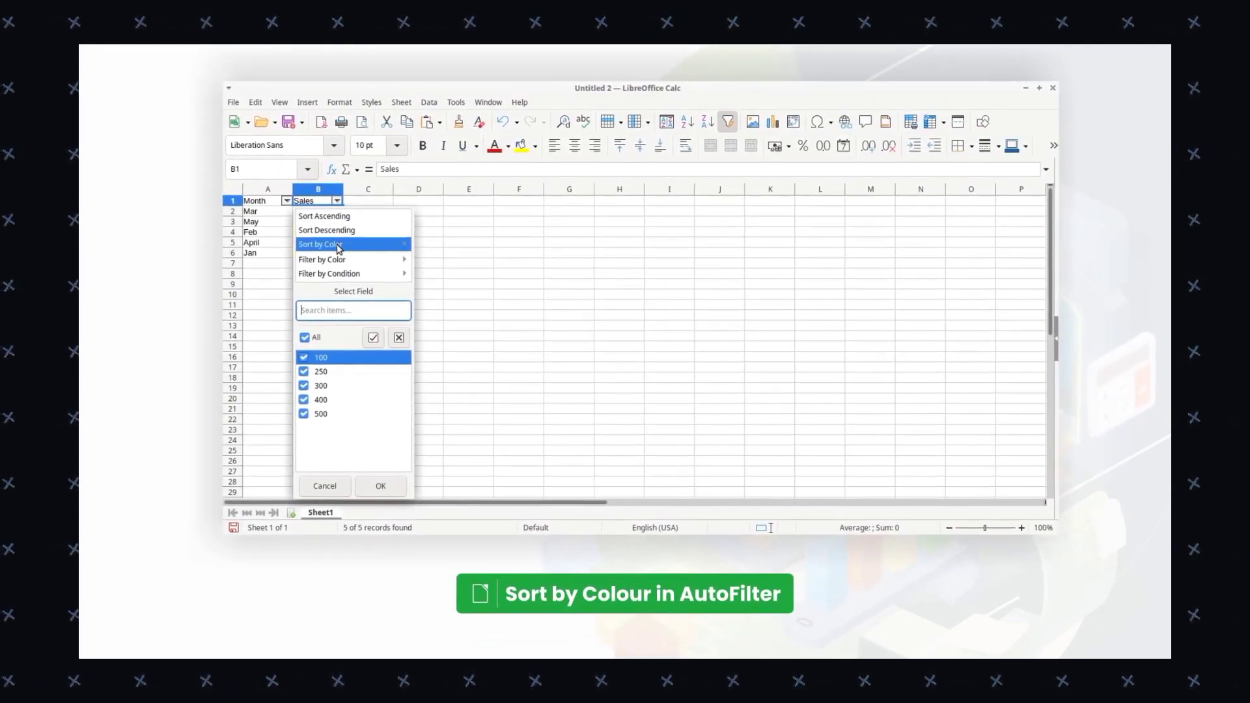
{"action": "mouse_move", "coordinate": [356, 243]}
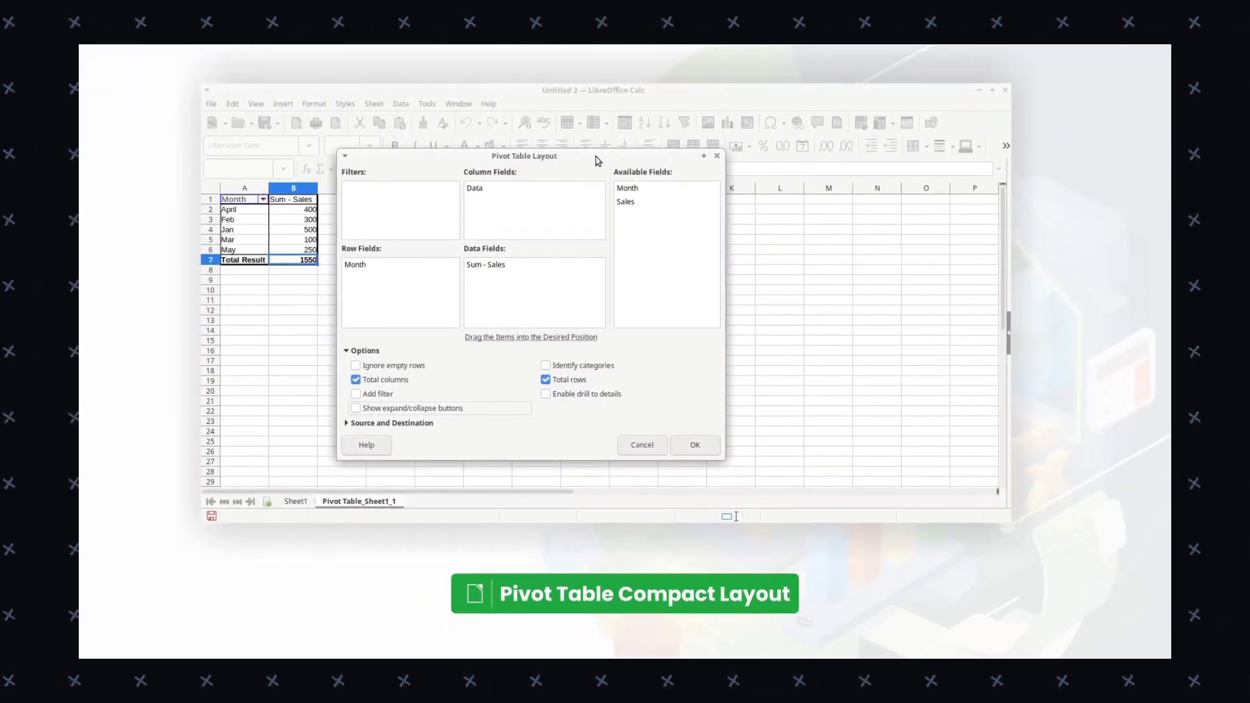
- Enable the Show expand/collapse buttons option in the layout of the Month and Sales pivot table
{"action": "left_click", "coordinate": [474, 405]}
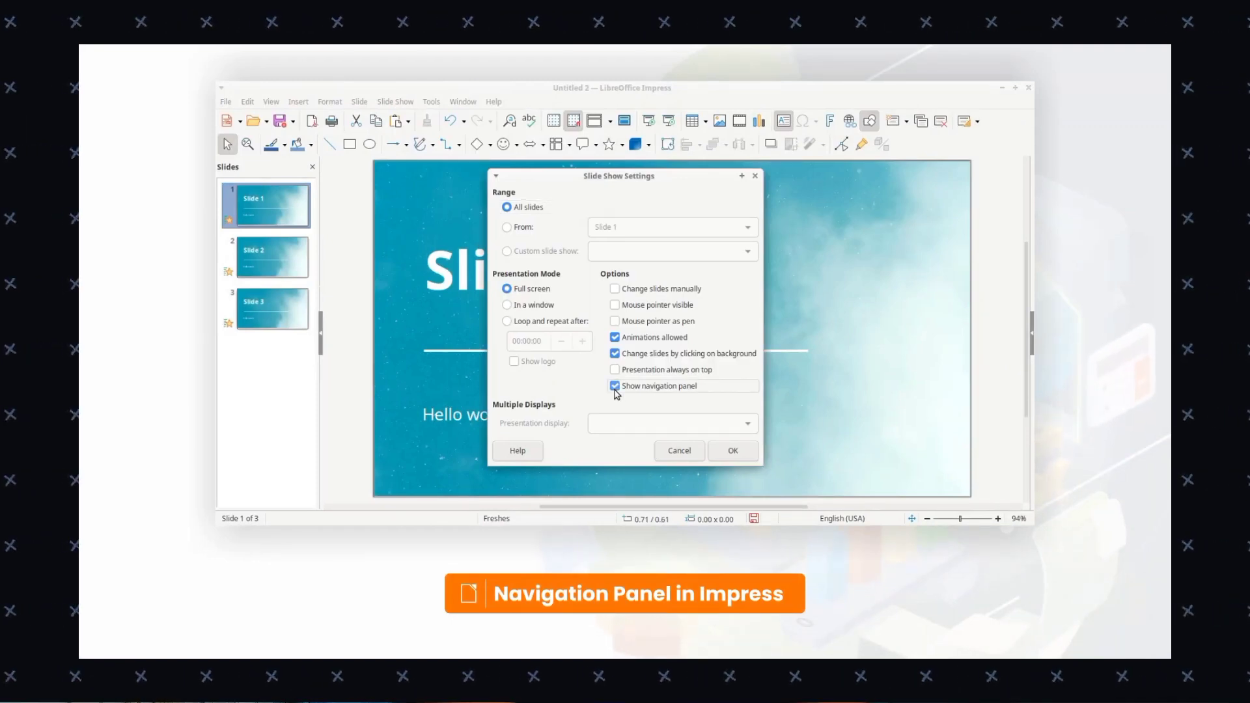
- In LibreOffice Impress, apply the slide show settings with Show navigation panel enabled and start the slide show
{"action": "left_click", "coordinate": [732, 450]}
{"action": "left_click", "coordinate": [395, 101]}
{"action": "left_click", "coordinate": [411, 115]}
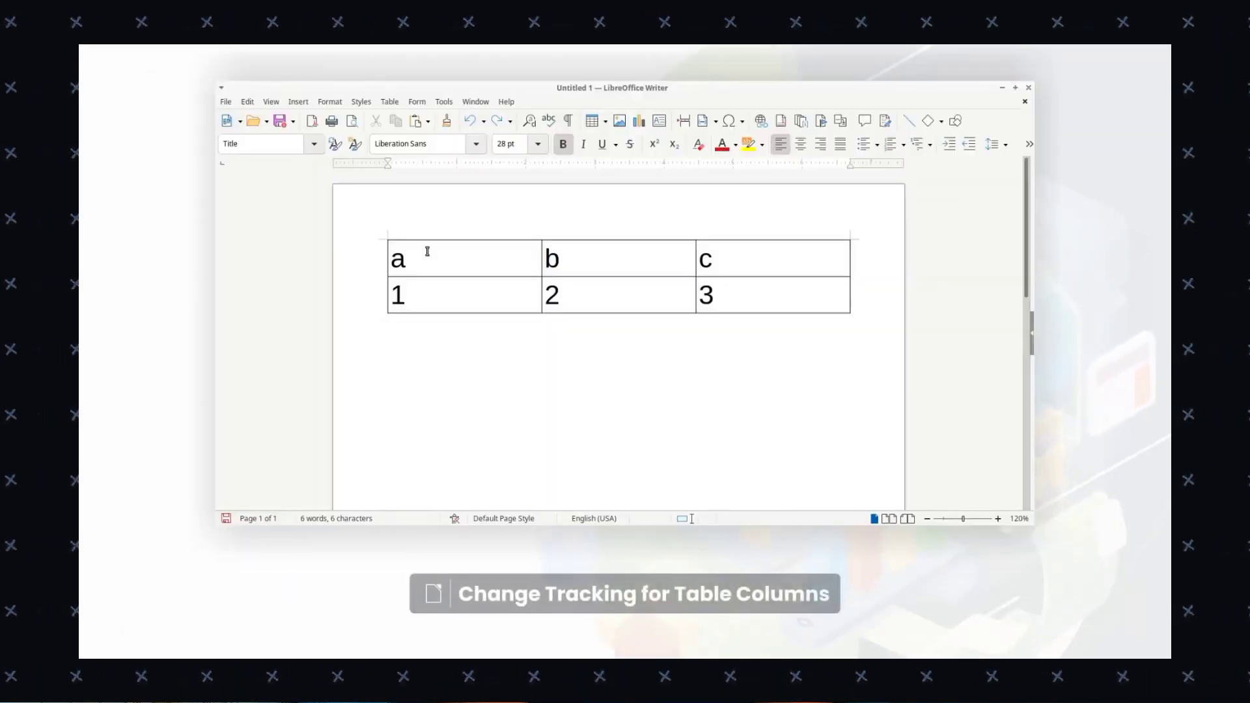
- In LibreOffice Writer, delete the table's first column containing "a" and "1", then check its tracked change
{"action": "left_click_drag", "start_coordinate": [427, 251], "coordinate": [432, 285]}
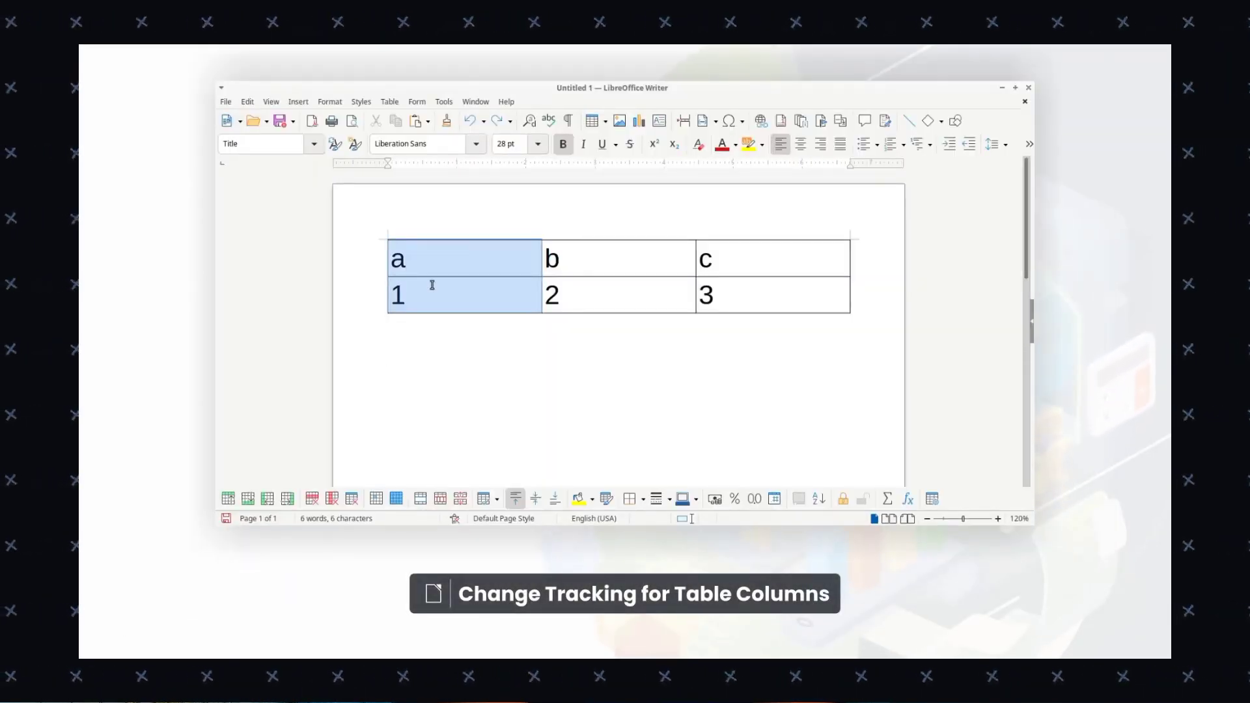
{"action": "right_click", "coordinate": [432, 285]}
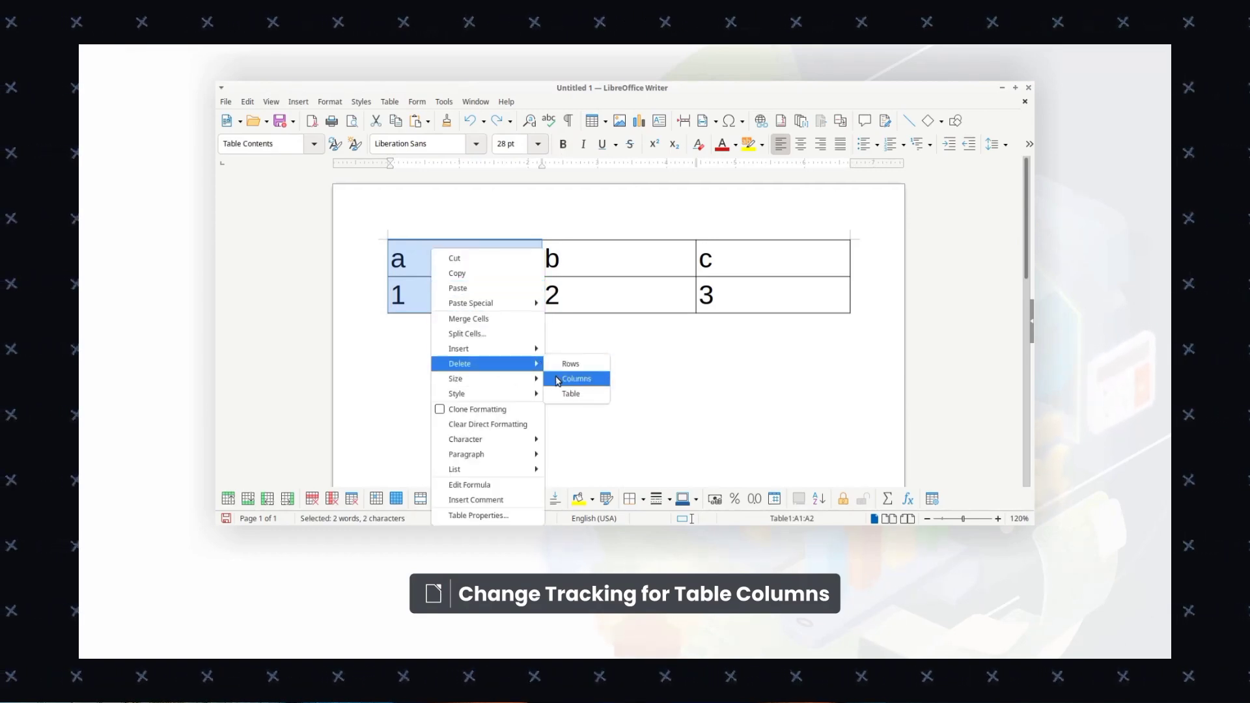
{"action": "left_click", "coordinate": [558, 379]}
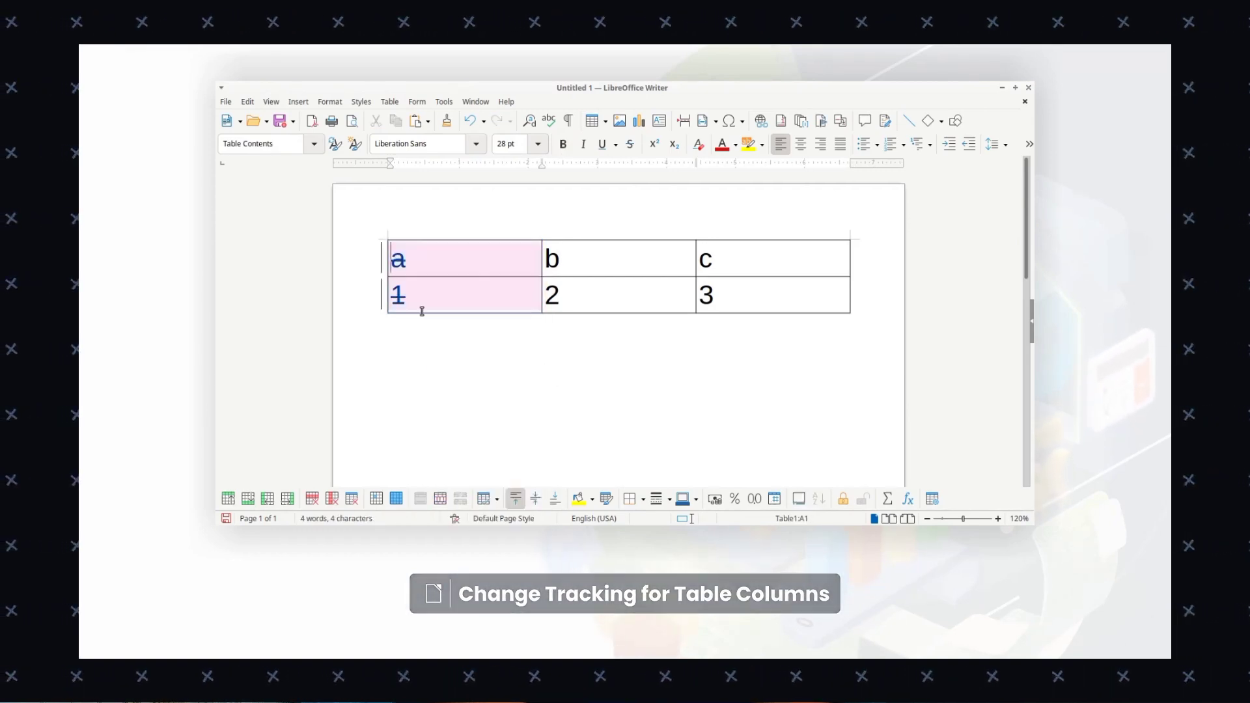
{"action": "mouse_move", "coordinate": [396, 300]}
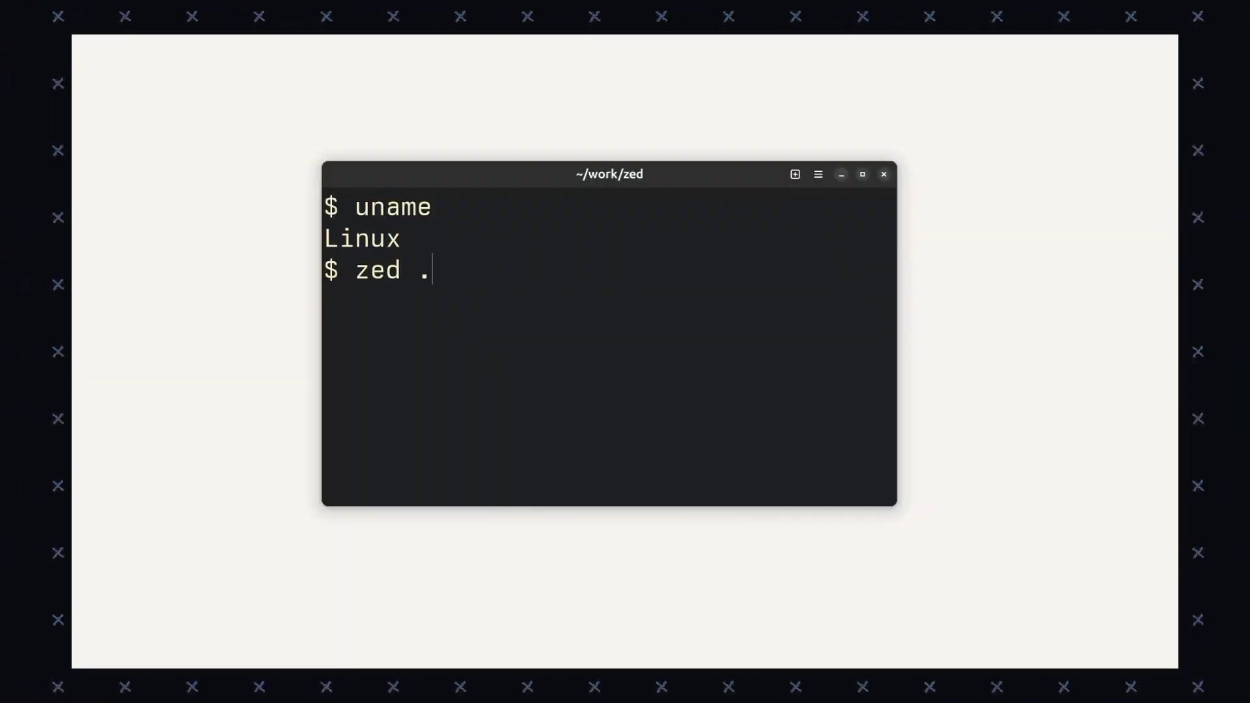
- Launch Zed on the current directory with "zed .", open the Linux platform.rs file, and add the comment "// Zed on Linux is here." above its first line
{"action": "key", "text": "Return"}
{"action": "key", "text": "ctrl+p"}
{"action": "type", "text": "linuxplat"}
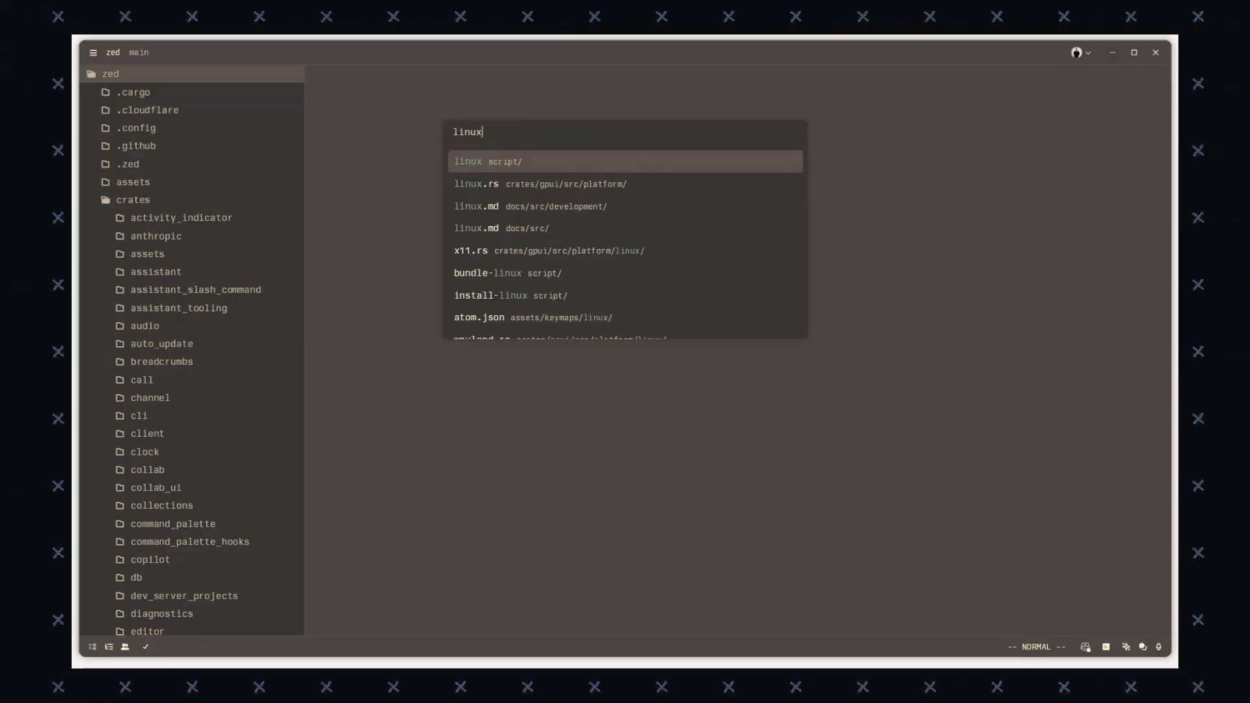
{"action": "key", "text": "Return"}
{"action": "key", "text": "shift+o"}
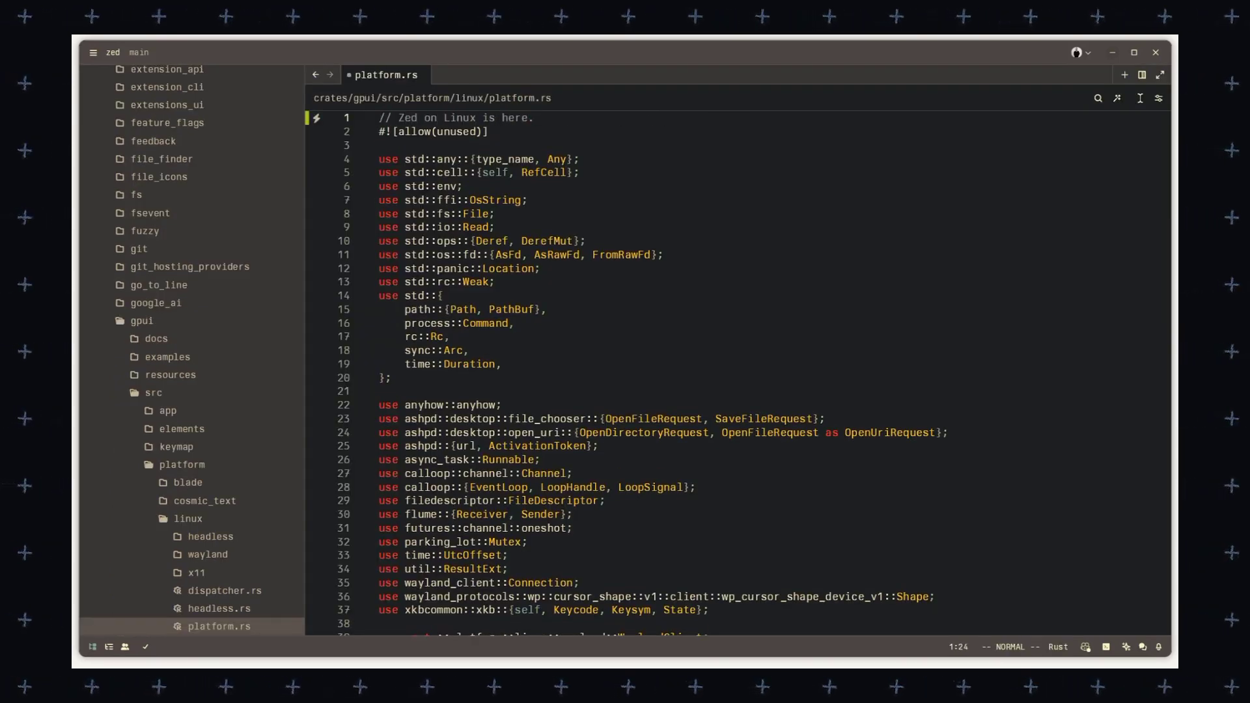
- Find and open the Linux platform's wayland.rs file and add the comment "// on Wayland" above its first line
{"action": "key", "text": "ctrl+p"}
{"action": "type", "text": "linuxwayland"}
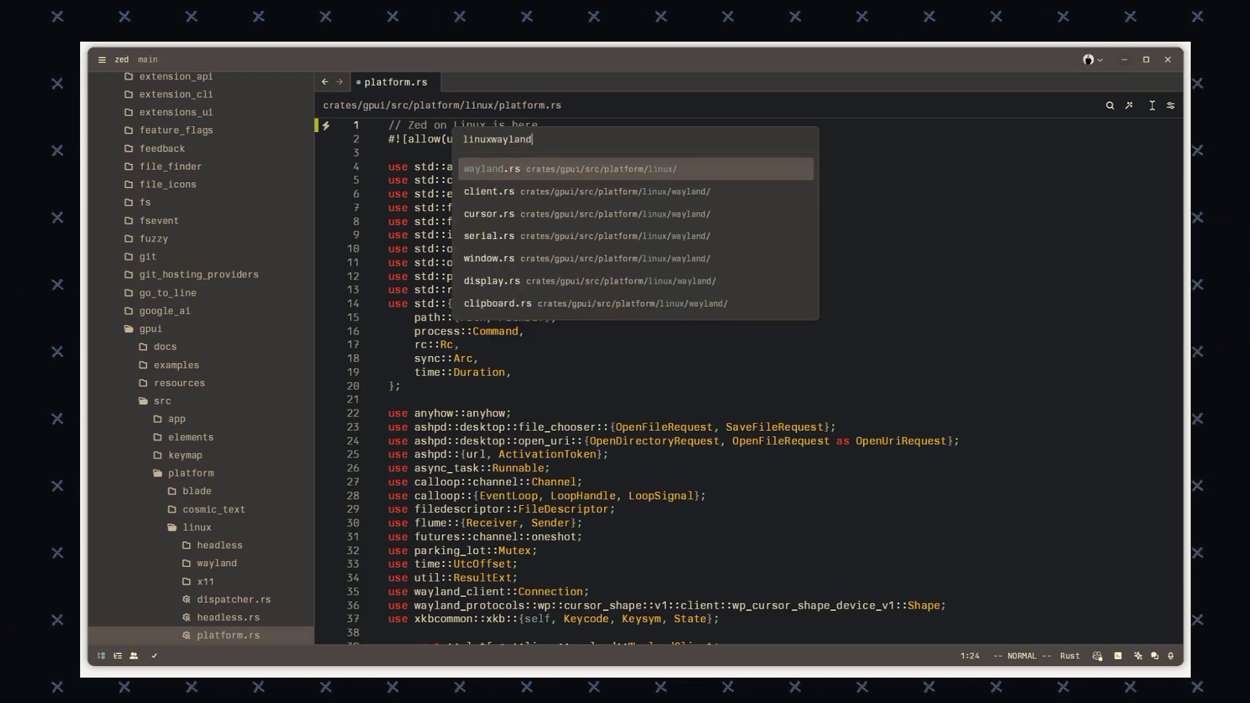
{"action": "key", "text": "Return"}
{"action": "key", "text": "shift+o"}
{"action": "type", "text": "// on Wayland."}
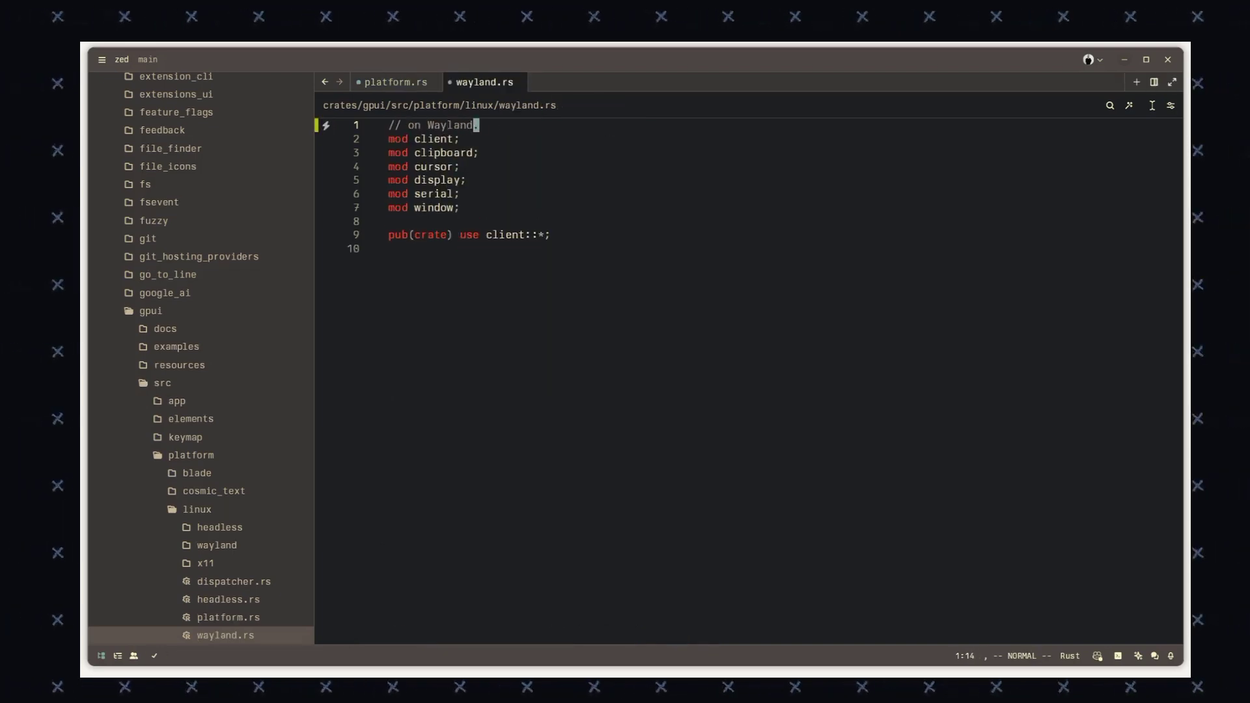
- Find and open the x11 folder's client.rs file and insert the comment "// and on X11!" as its first line
{"action": "key", "text": "ctrl+p"}
{"action": "type", "text": "x11client"}
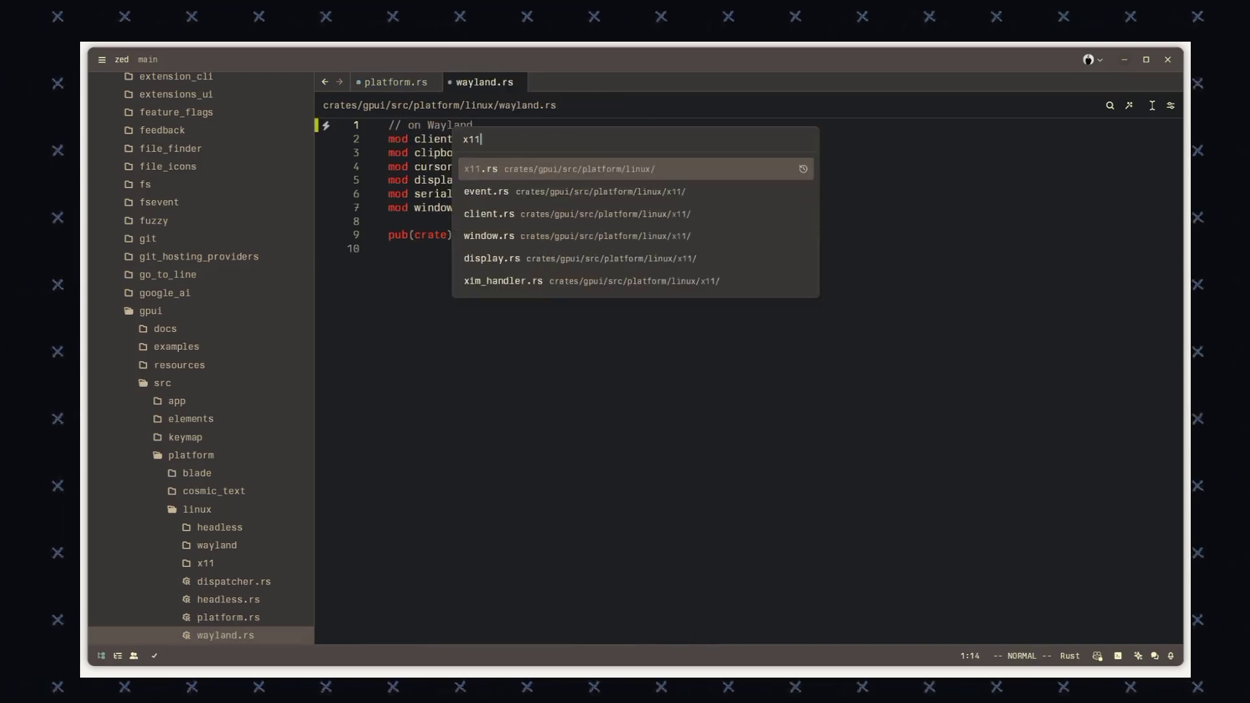
{"action": "key", "text": "Return"}
{"action": "key", "text": "shift+o"}
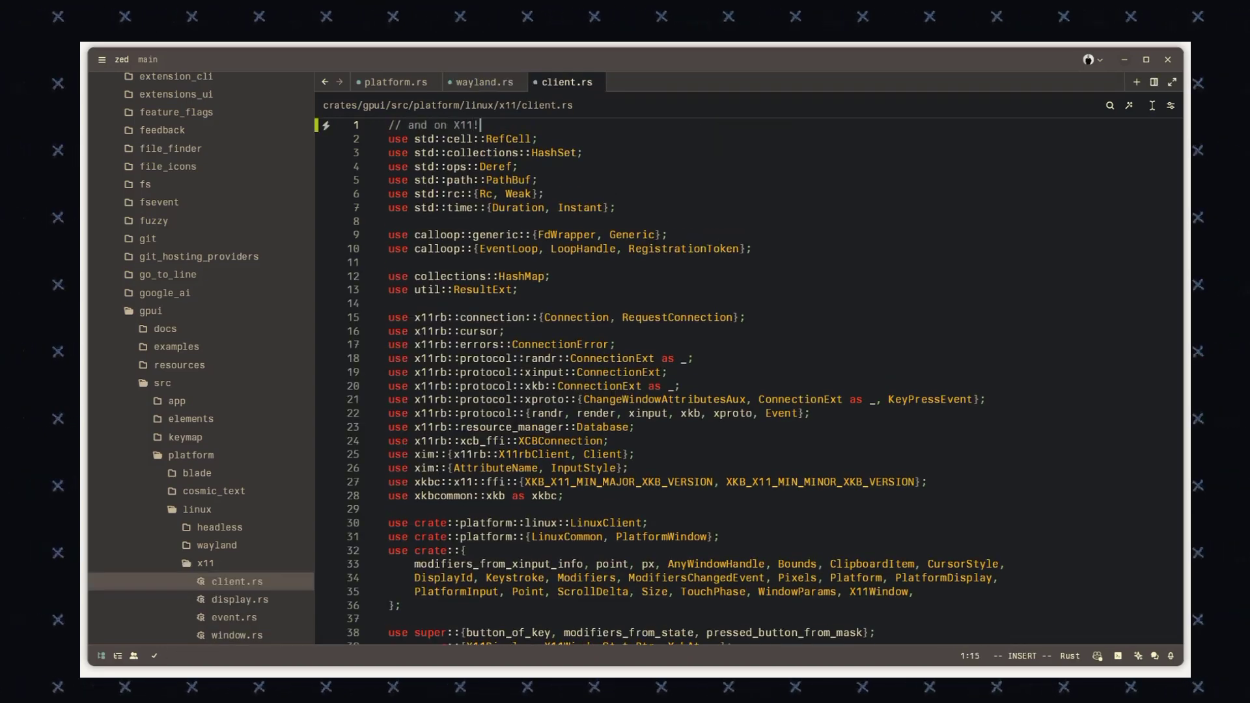
- Cycle through the three edited files and look over the code in platform.rs from end to start
{"action": "key", "text": "ctrl+Page_Up"}
{"action": "key", "text": "ctrl+Page_Up"}
{"action": "key", "text": "ctrl+Page_Up"}
{"action": "key", "text": "ctrl+Page_Down"}
{"action": "key", "text": "ctrl+Page_Down"}
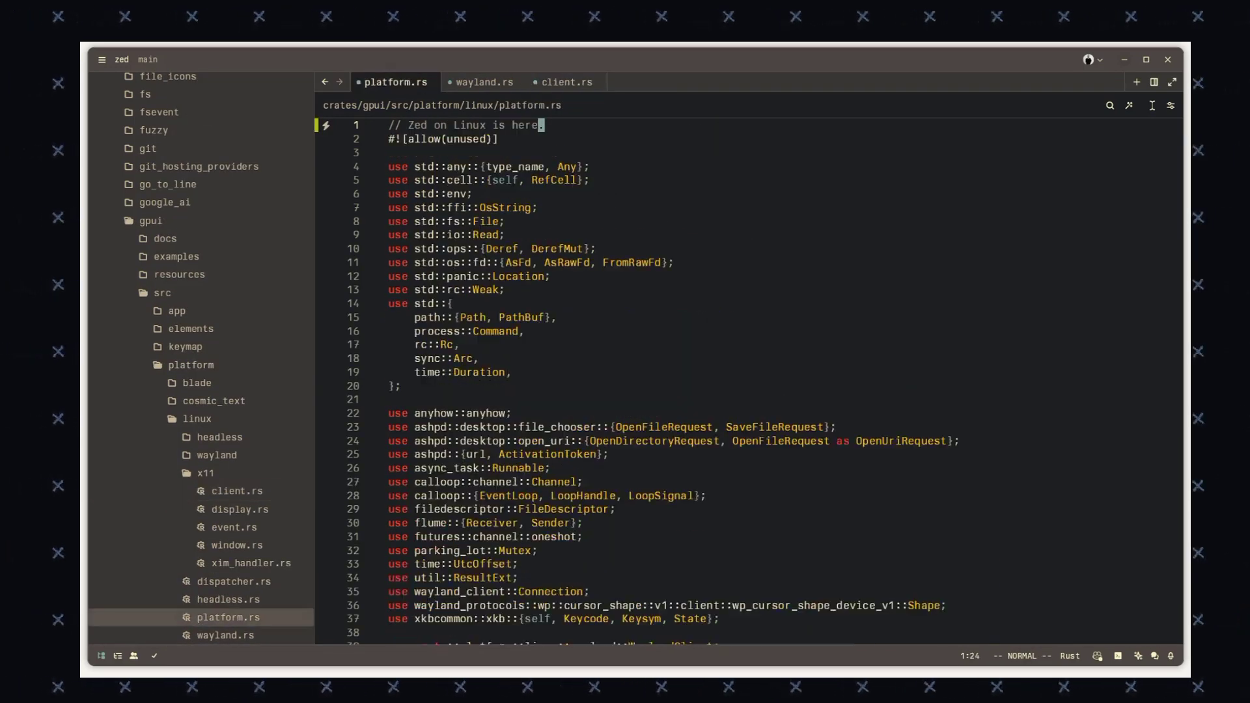
{"action": "key", "text": "ctrl+Page_Up"}
{"action": "scroll", "coordinate": [749, 381], "scroll_direction": "down", "scroll_amount": 20}
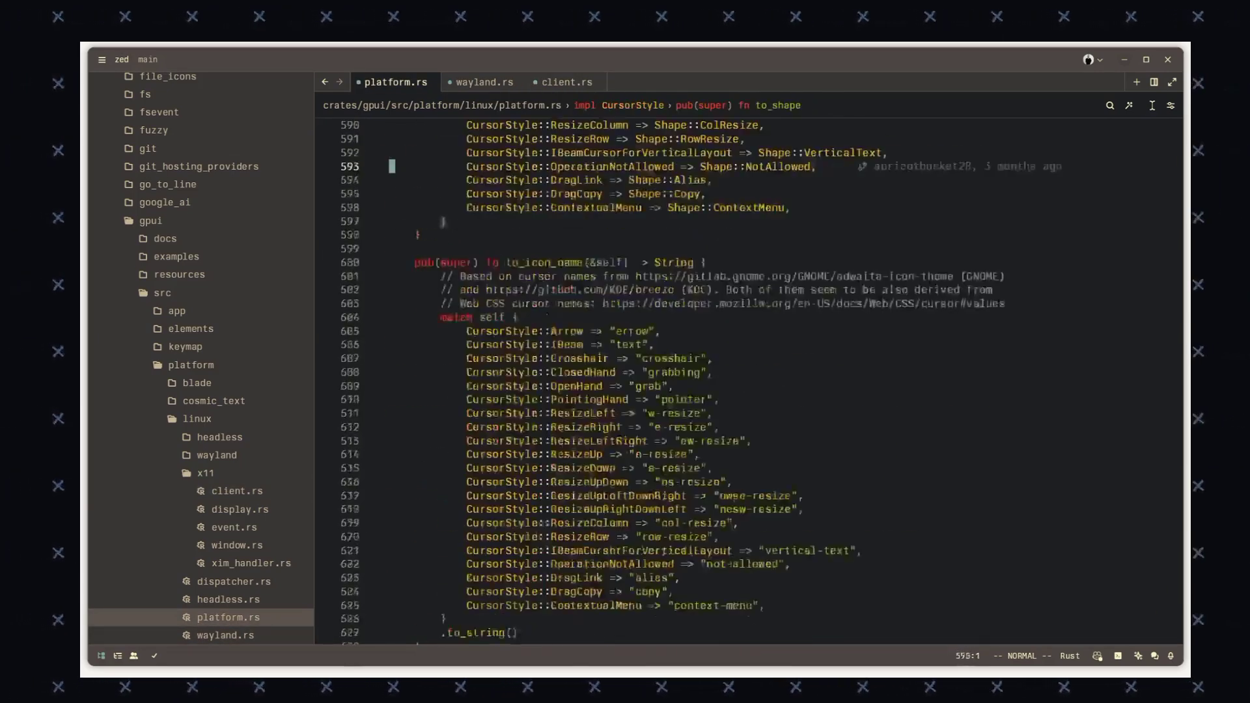
{"action": "scroll", "coordinate": [748, 381], "scroll_direction": "up", "scroll_amount": 20}
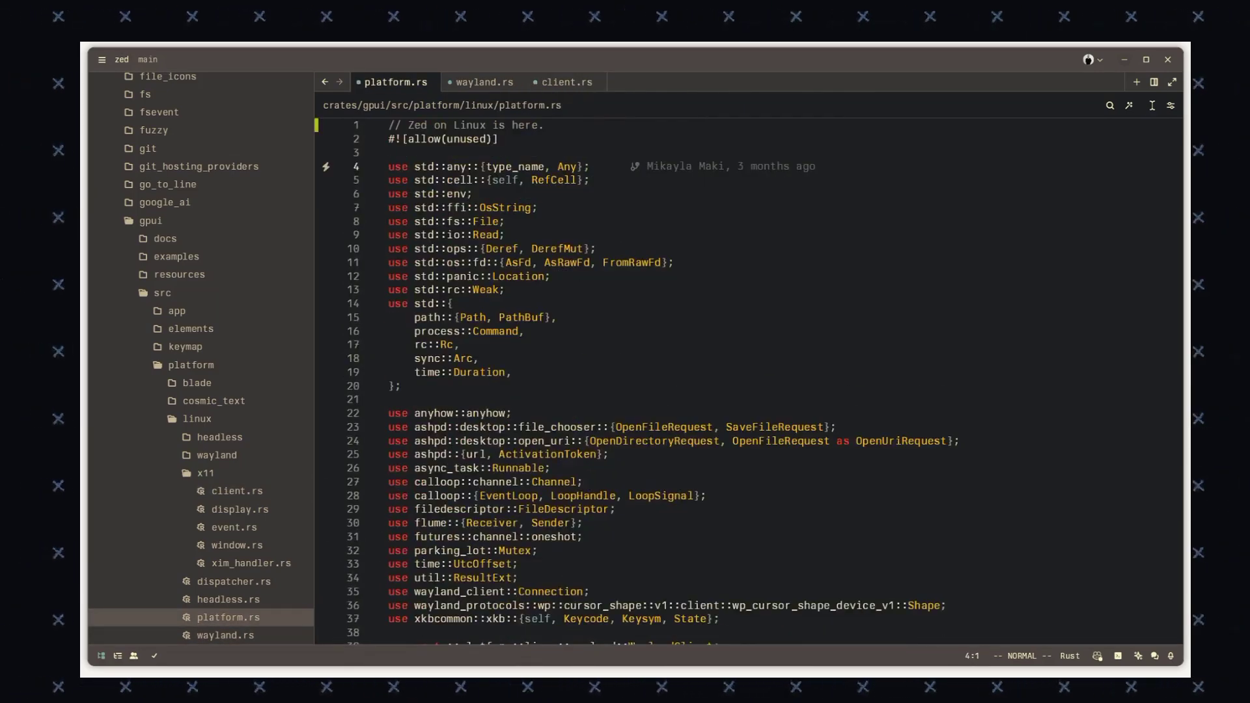
{"action": "key", "text": "o"}
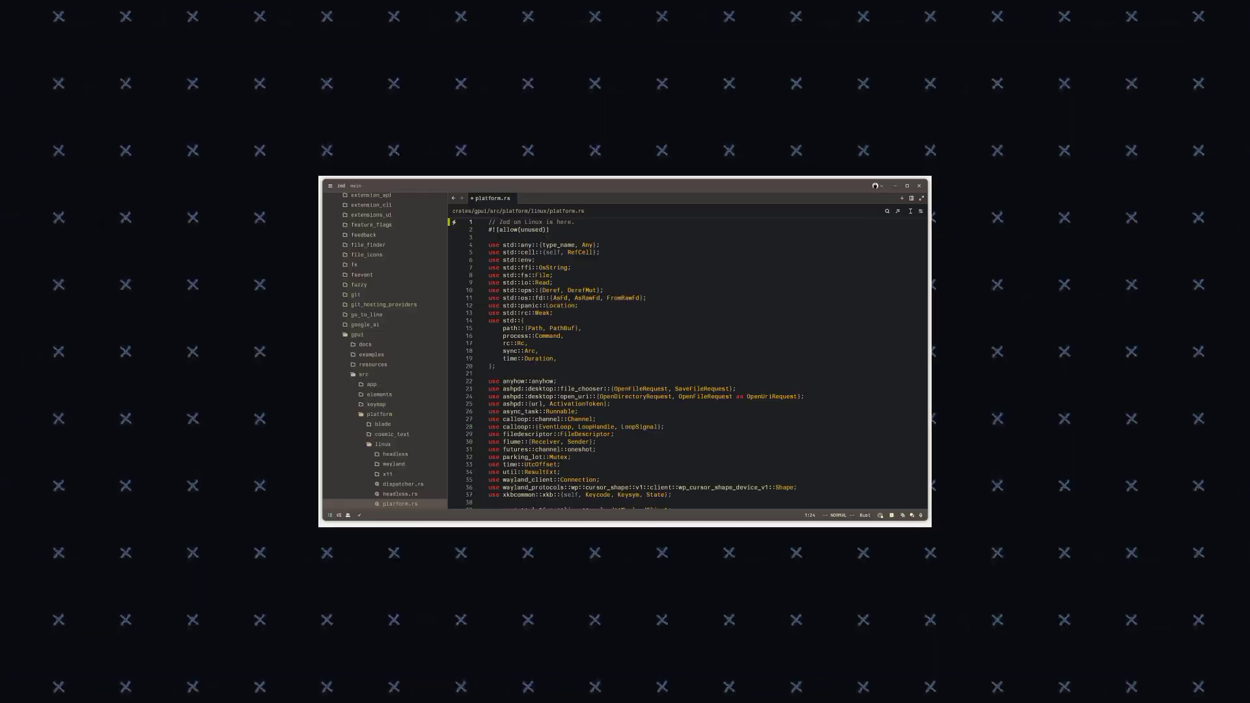
- From platform.rs, open wayland.rs through a file search for "linuxwayl" and insert the first-line comment "// on Wayland"
{"action": "key", "text": "ctrl+p"}
{"action": "type", "text": "linuxwayl"}
{"action": "key", "text": "Return"}
{"action": "key", "text": "shift+o"}
{"action": "type", "text": "// on Wayland."}
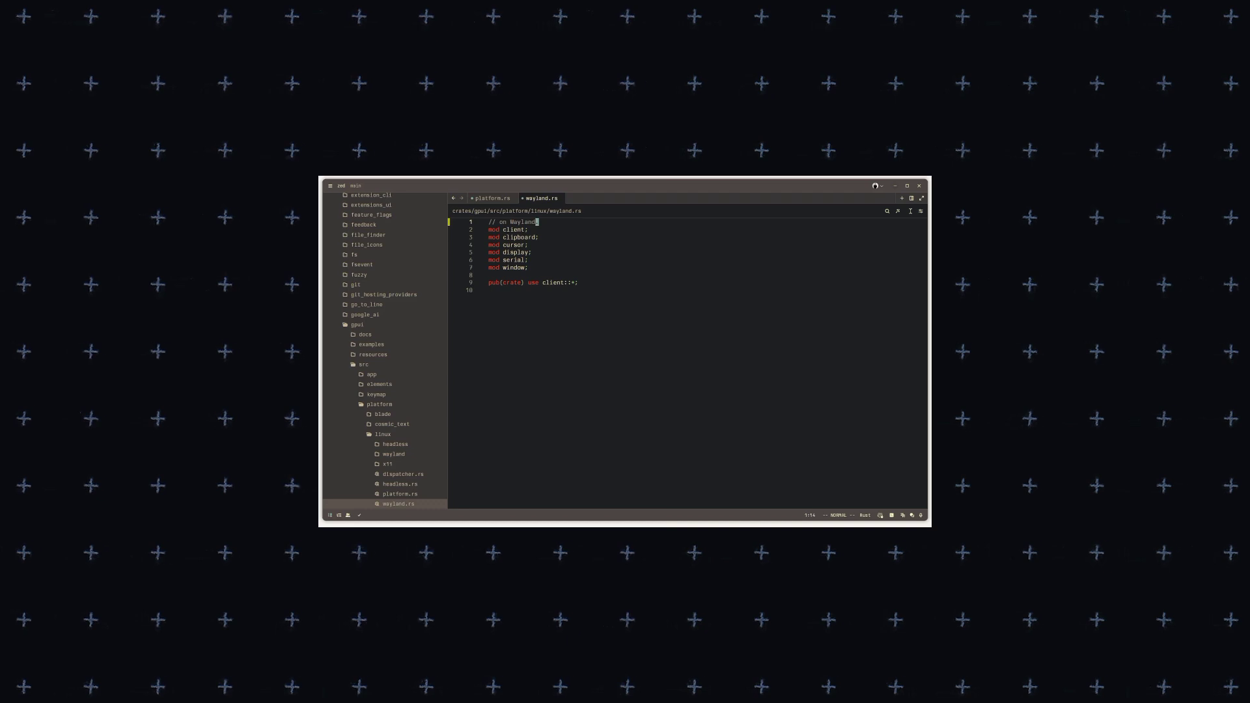
{"action": "key", "text": "Escape"}
- Open client.rs through a file search for "x11client" and insert a first-line comment starting "// and on X11"
{"action": "key", "text": "ctrl+p"}
{"action": "type", "text": "x11client"}
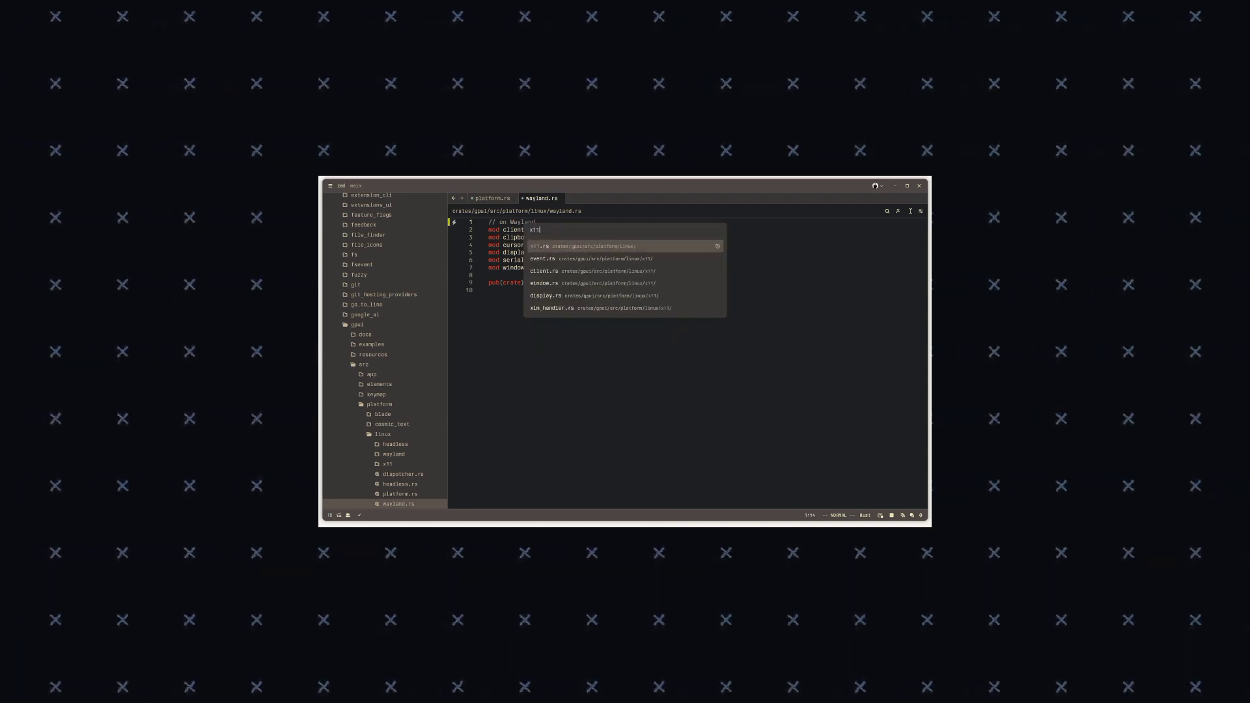
{"action": "key", "text": "Return"}
{"action": "key", "text": "shift+o"}
{"action": "type", "text": "// and on X11"}
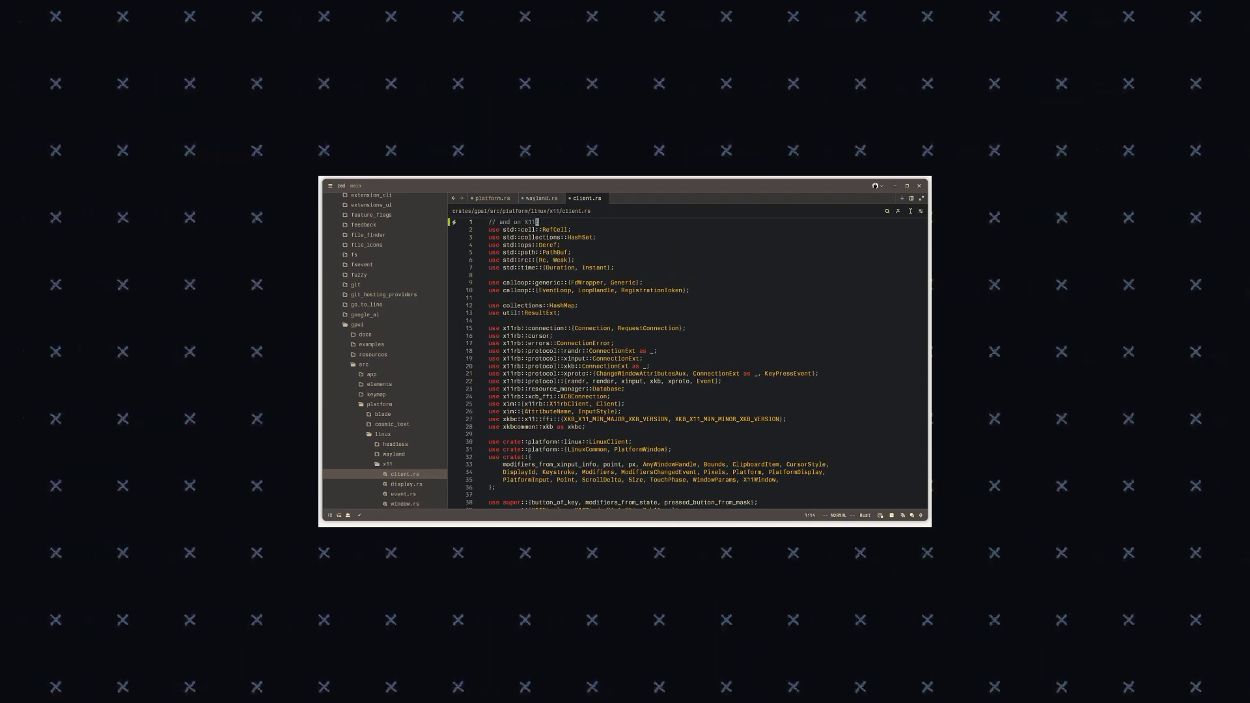
- Switch back through the open platform.rs, wayland.rs and client.rs files to review the added comments
{"action": "key", "text": "ctrl+Page_Up"}
{"action": "key", "text": "ctrl+Page_Up"}
{"action": "key", "text": "ctrl+Page_Up"}
{"action": "key", "text": "ctrl+Page_Up"}
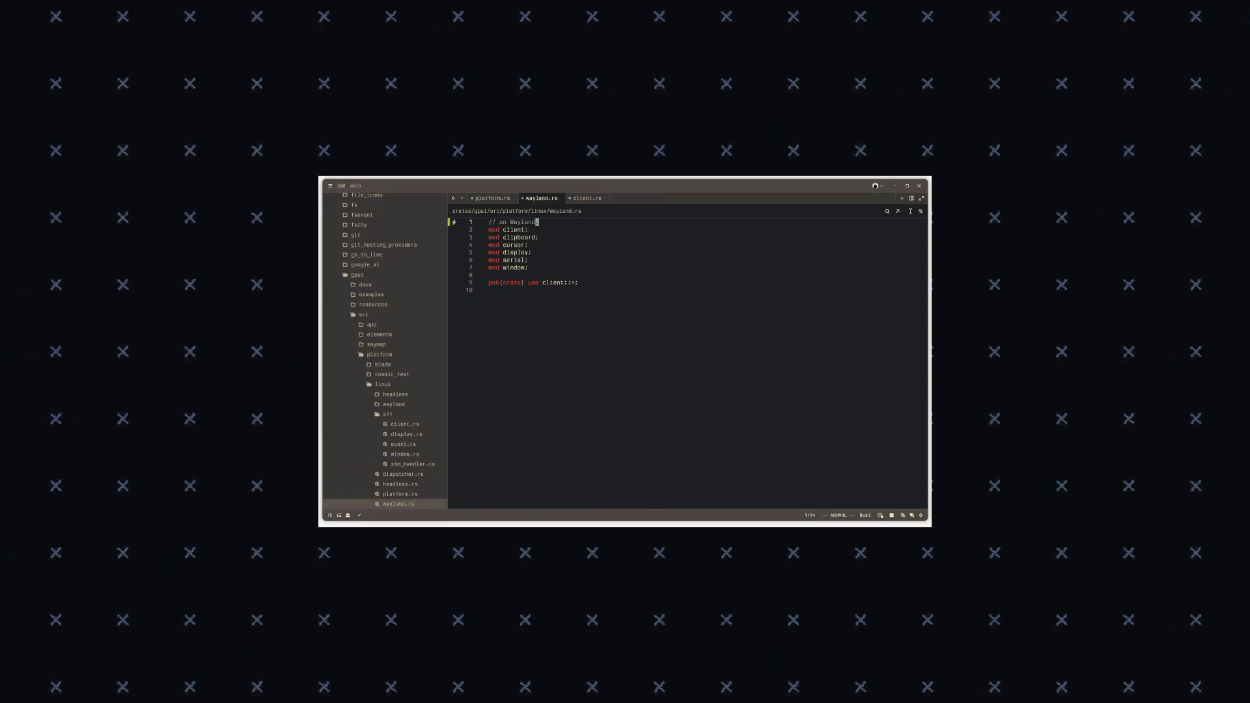